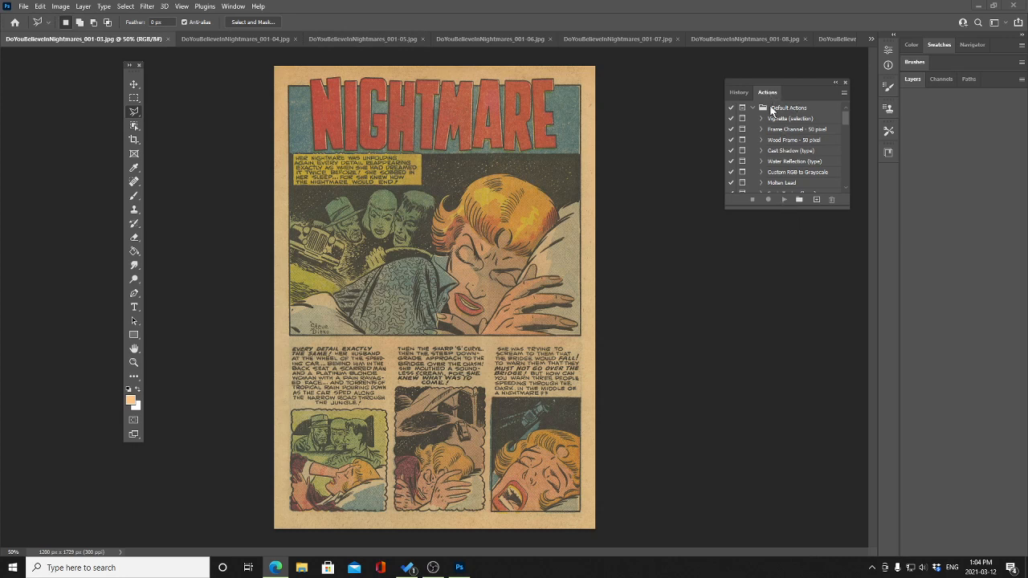
# Start recording a new action named "readandcolourhorrorlinework" in the Default Actions set
pyautogui.click(817, 201)
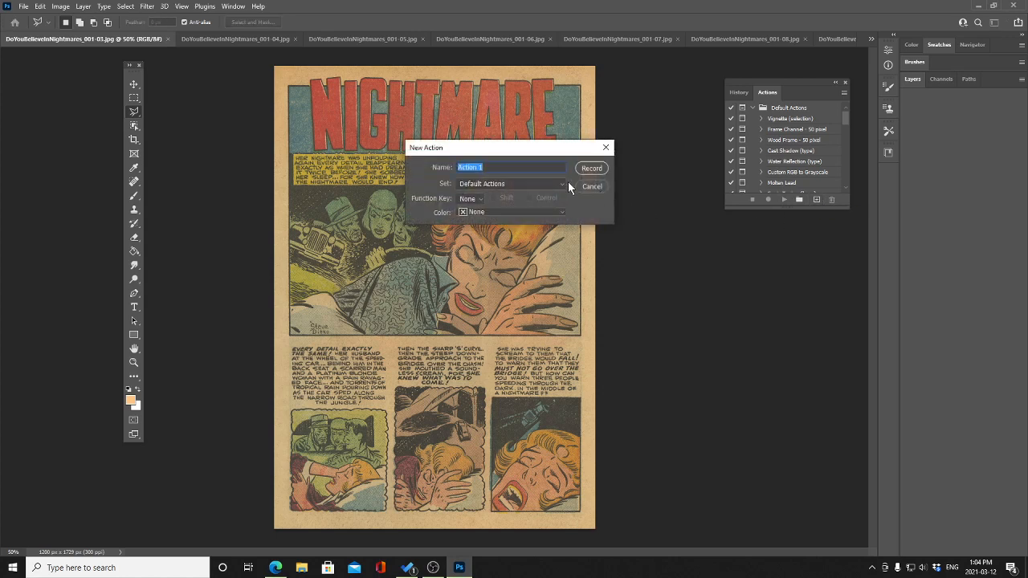
pyautogui.write('readandcolourhorrorlinework')
pyautogui.click(590, 168)
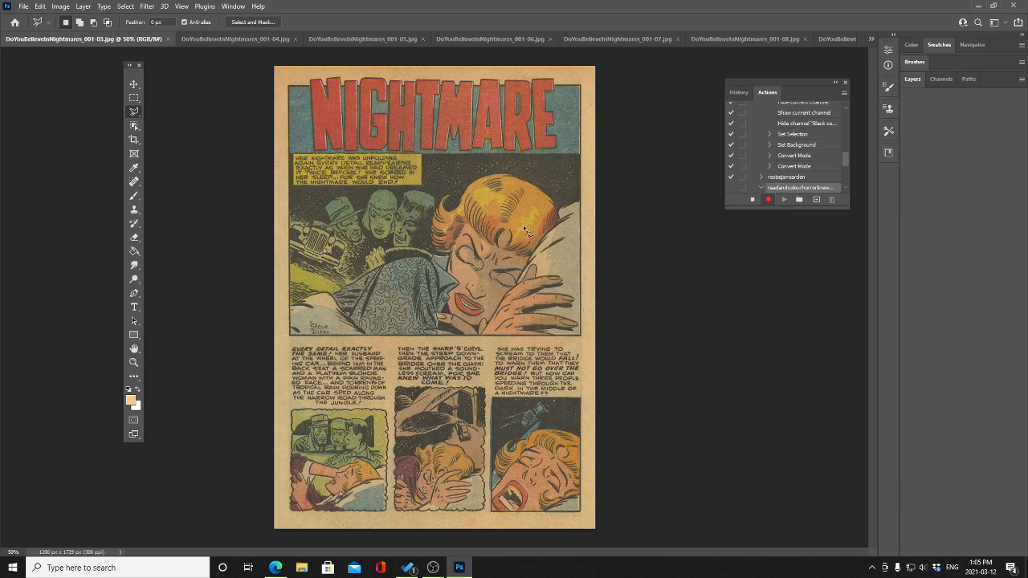
# Convert the comic page from RGB to CMYK color mode, accepting the U.S. Web Coated (SWOP) v2 profile
pyautogui.click(57, 8)
pyautogui.moveTo(78, 20)
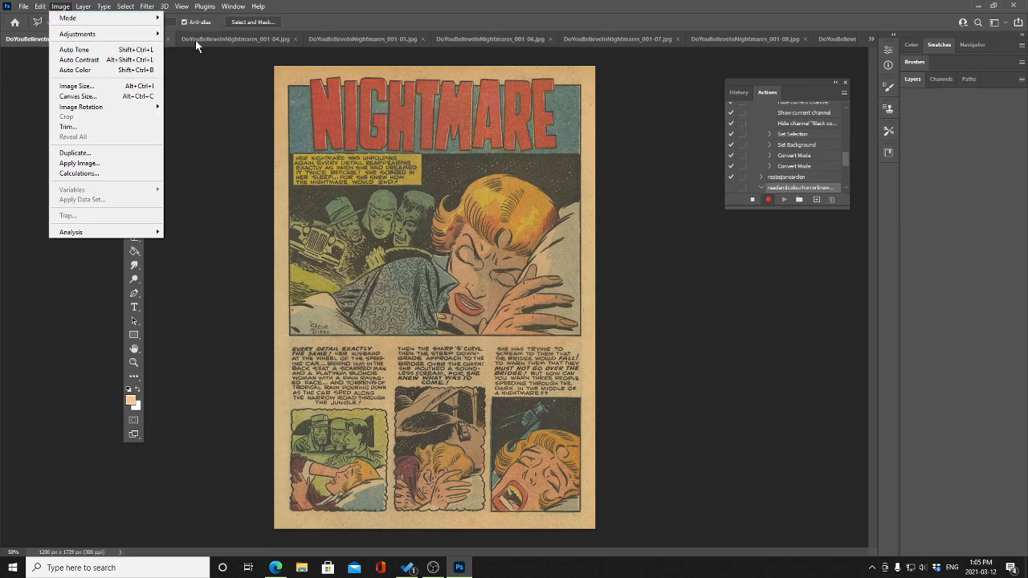
pyautogui.moveTo(123, 12)
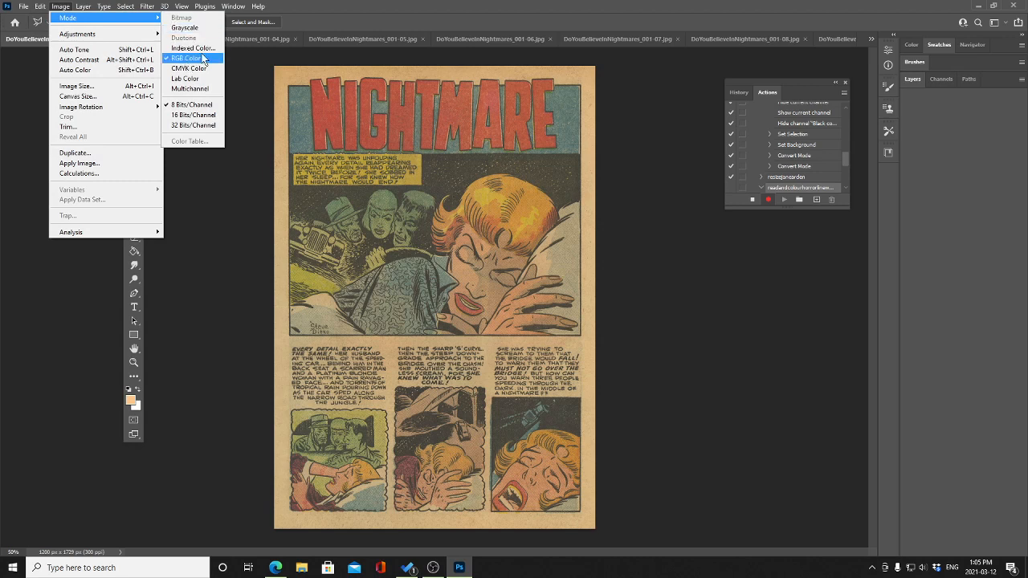
pyautogui.click(193, 71)
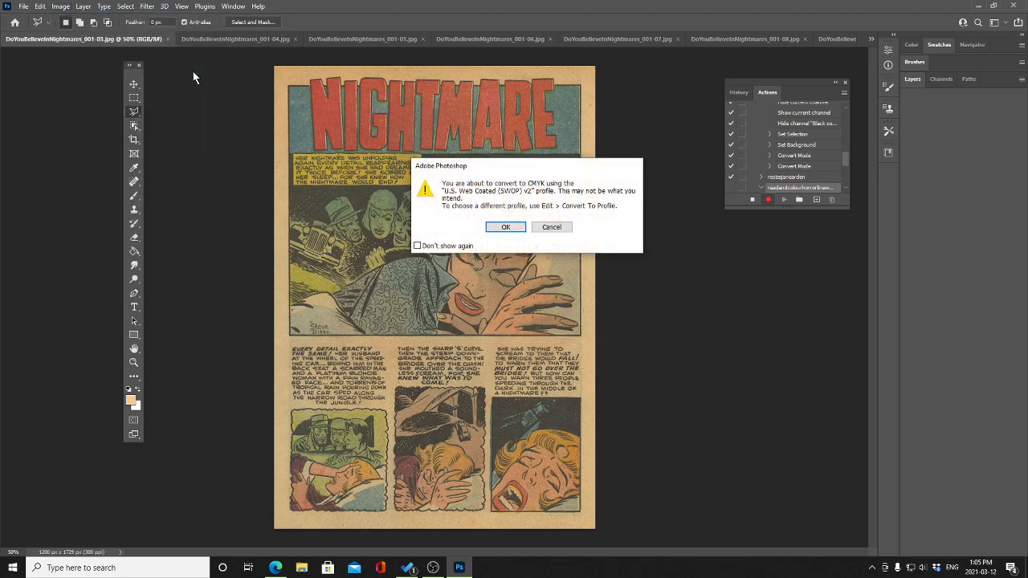
pyautogui.click(506, 227)
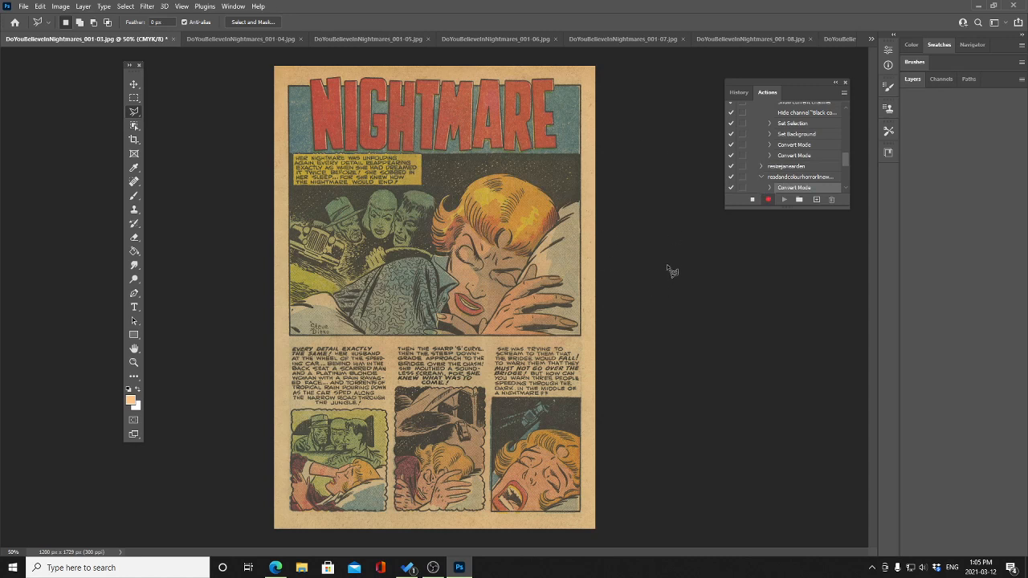
# Examine the yellow, magenta and cyan channels one by one and show the full CMYK composite again
pyautogui.click(940, 80)
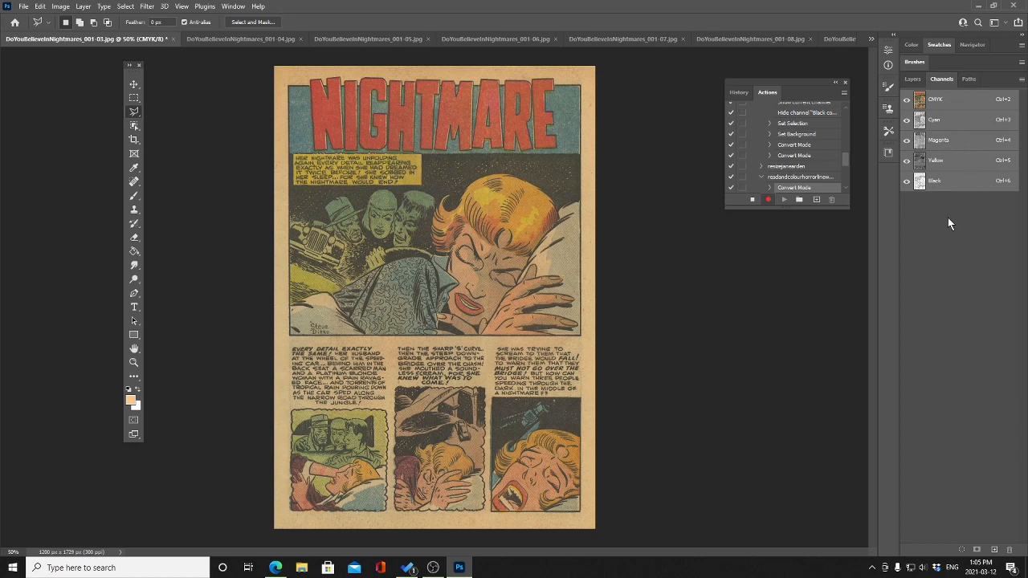
pyautogui.click(955, 161)
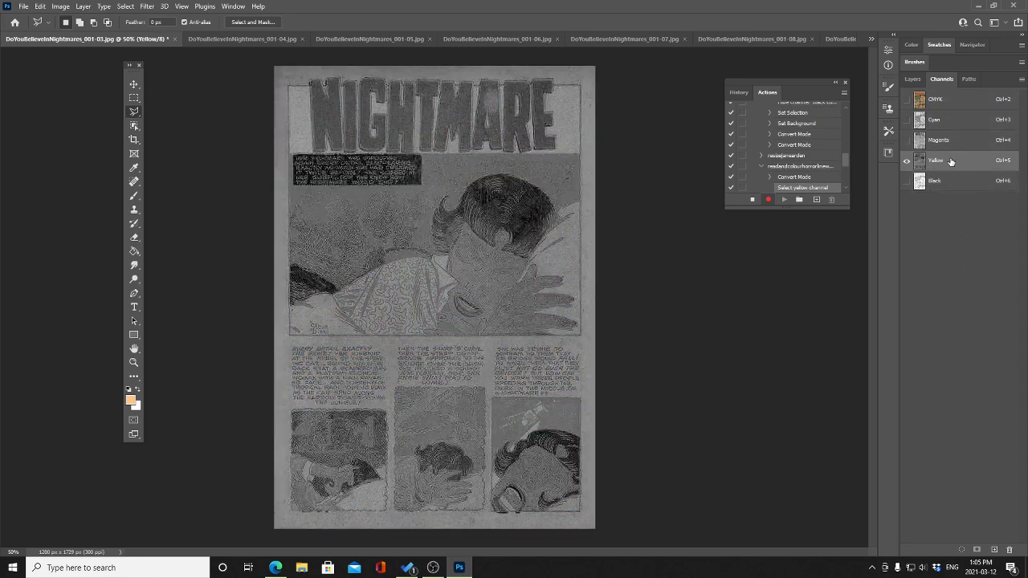
pyautogui.click(952, 141)
pyautogui.click(954, 125)
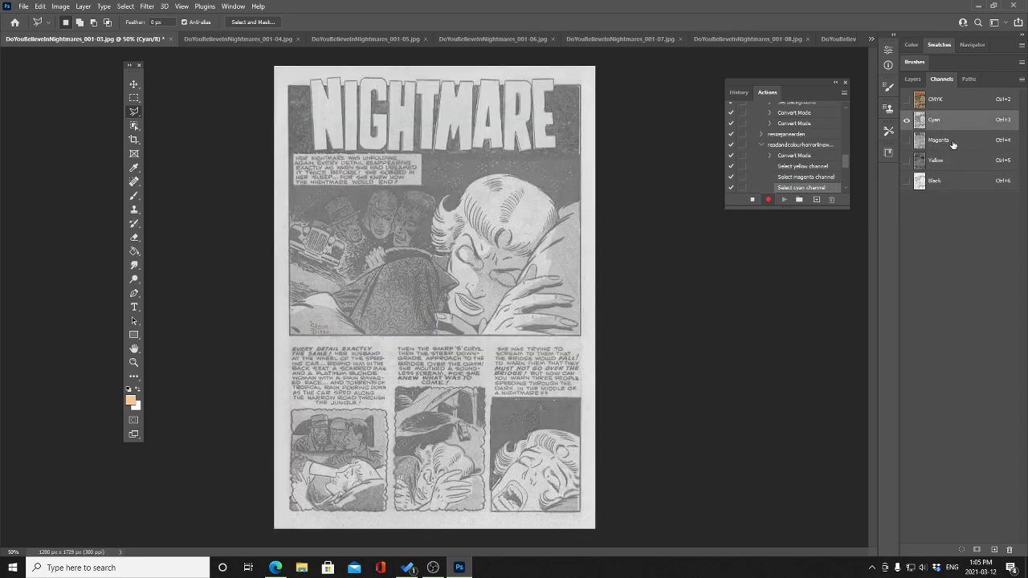
pyautogui.click(956, 142)
pyautogui.click(954, 161)
pyautogui.click(947, 118)
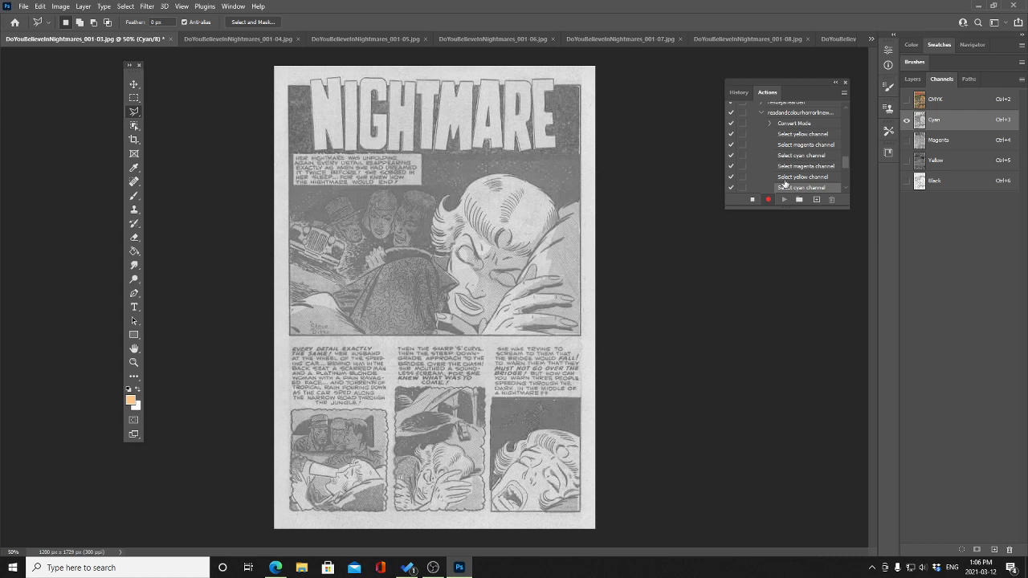
pyautogui.click(907, 100)
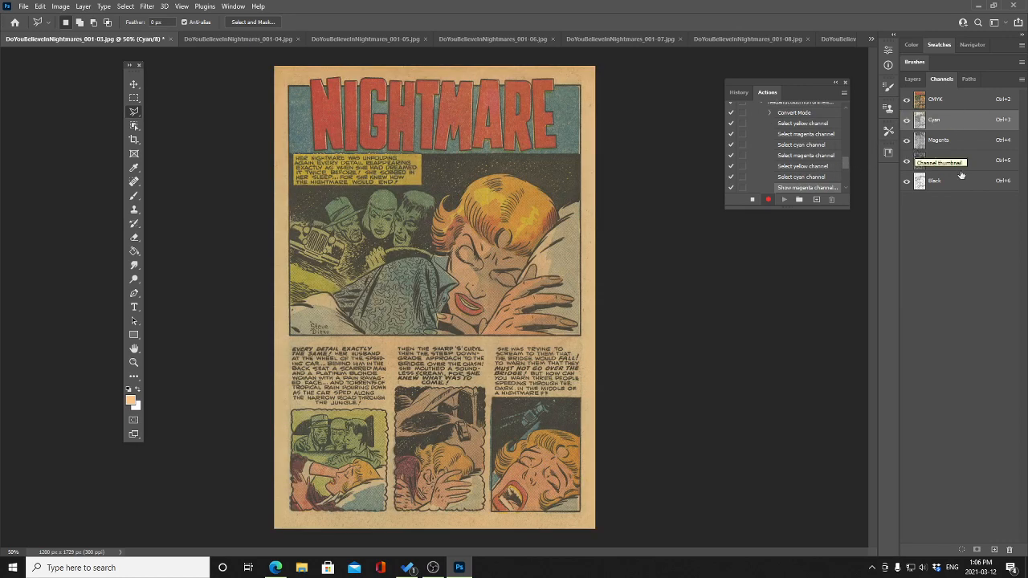
# Delete the Yellow, Magenta and Cyan channels from the page, keeping only Black
pyautogui.click(919, 164)
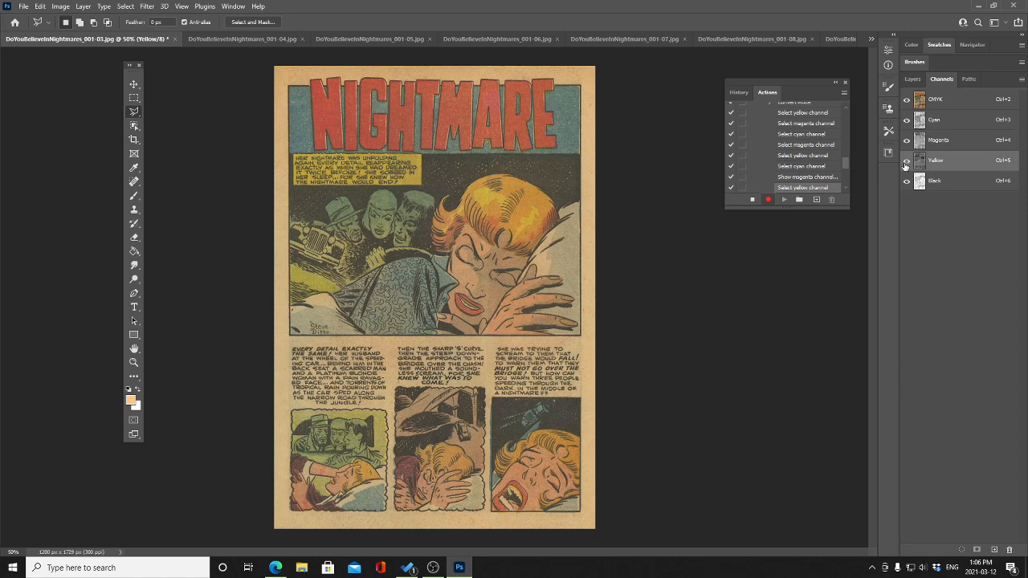
pyautogui.rightClick(970, 166)
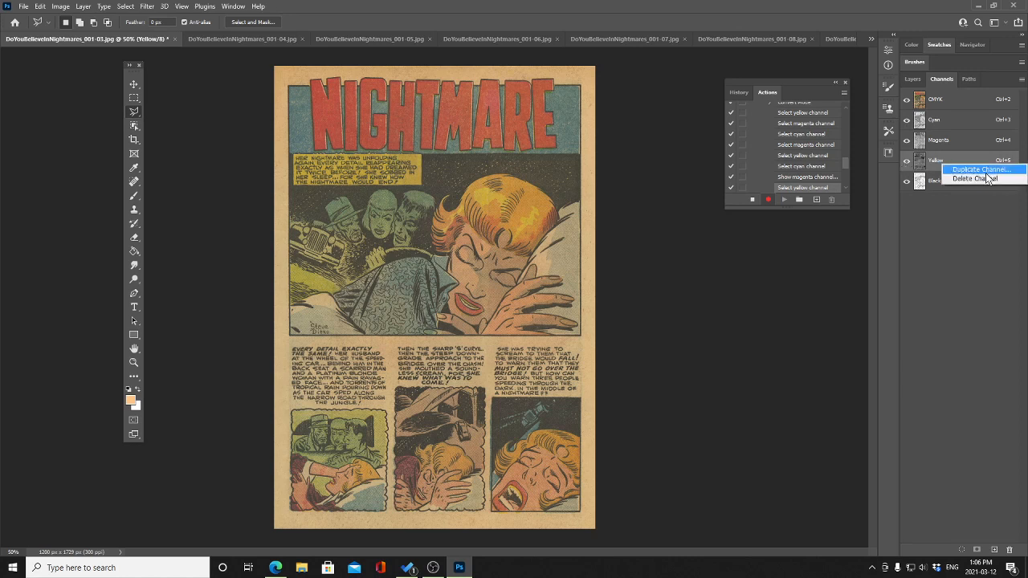
pyautogui.click(985, 177)
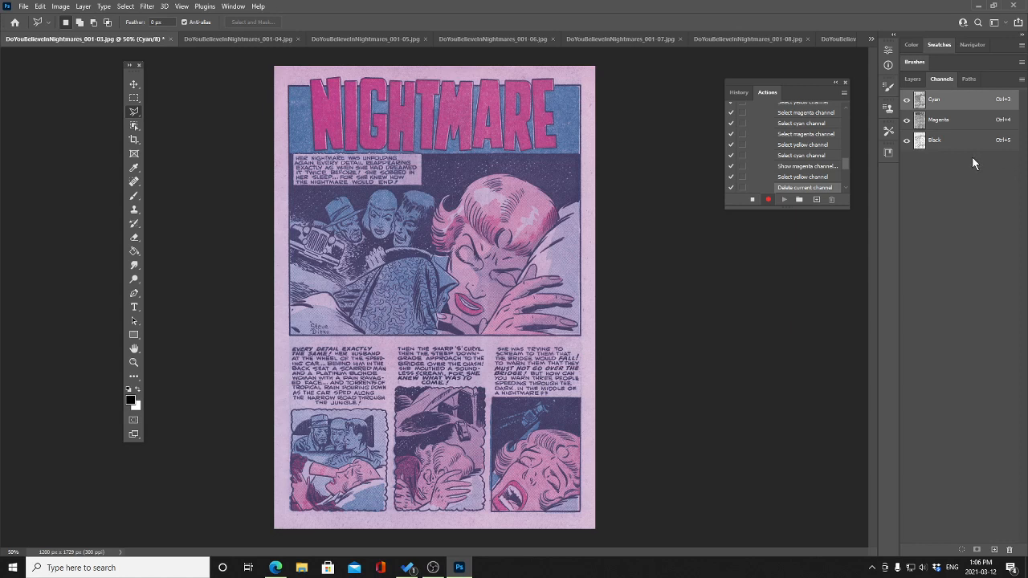
pyautogui.rightClick(962, 121)
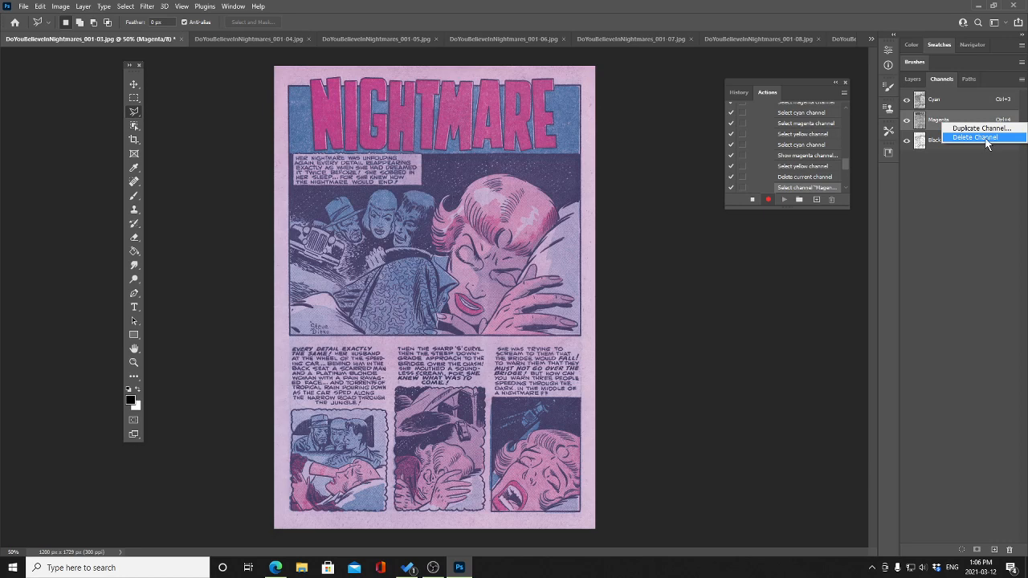
pyautogui.click(985, 139)
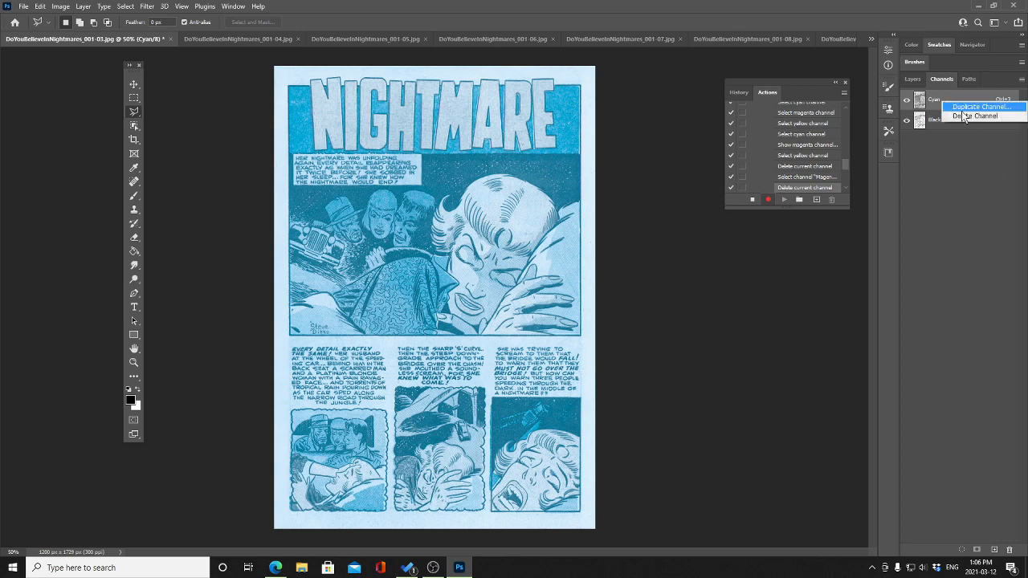
pyautogui.rightClick(946, 103)
pyautogui.click(968, 117)
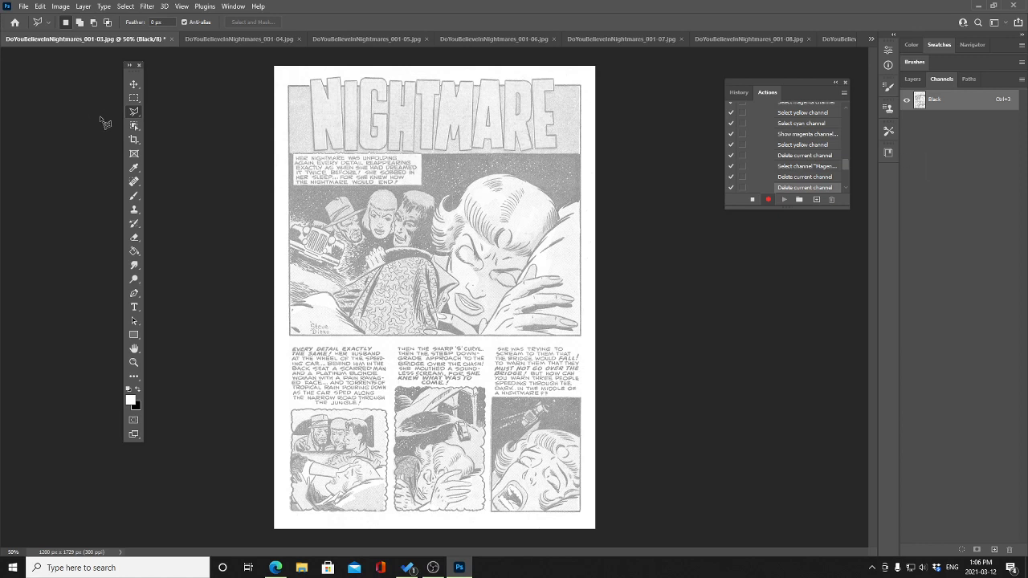
# Load the Black channel as a new selection, fill it with black in Normal mode at 100% opacity, and deselect
pyautogui.click(125, 8)
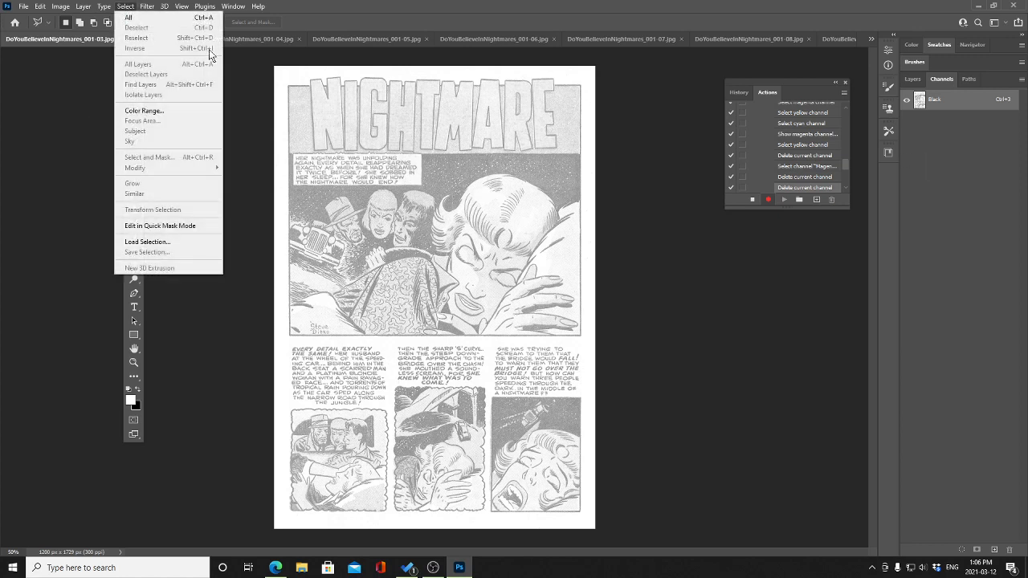
pyautogui.click(162, 242)
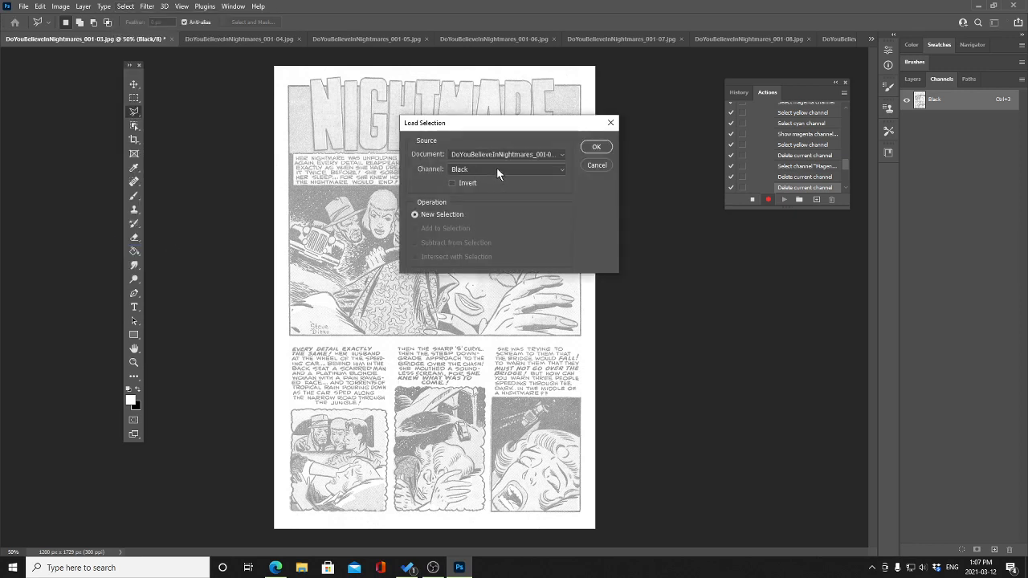
pyautogui.click(597, 146)
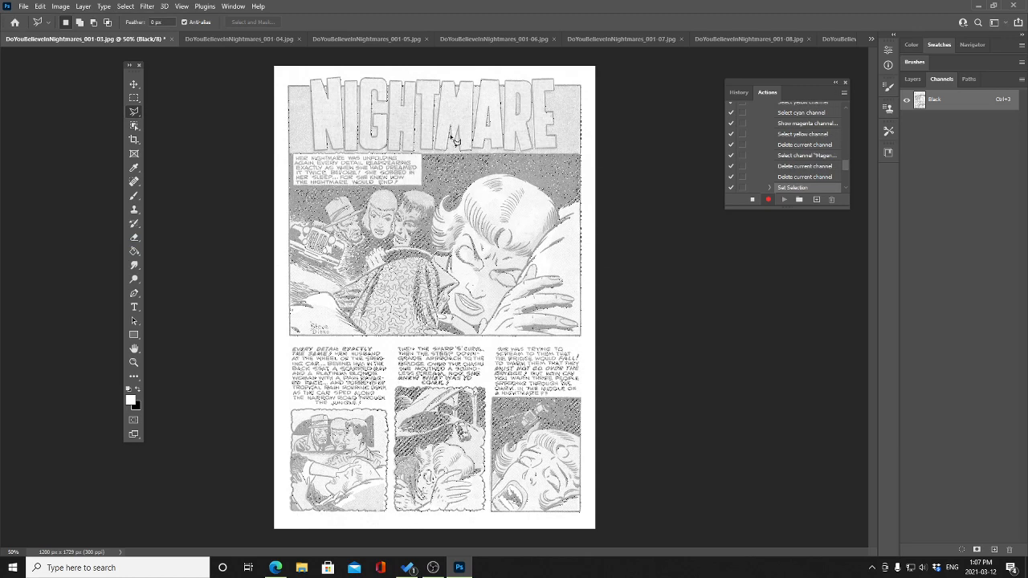
pyautogui.click(39, 7)
pyautogui.click(49, 173)
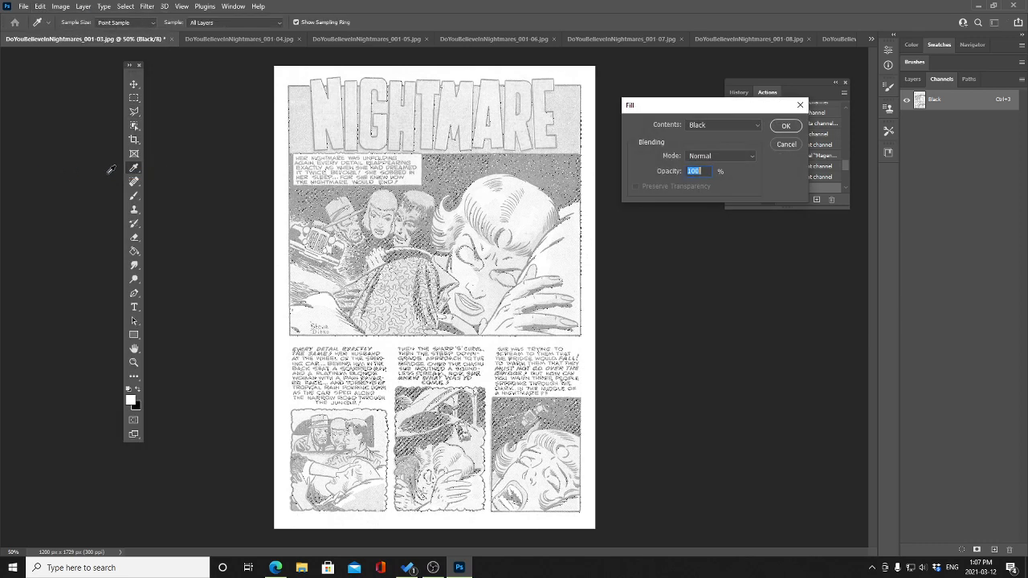
pyautogui.click(786, 127)
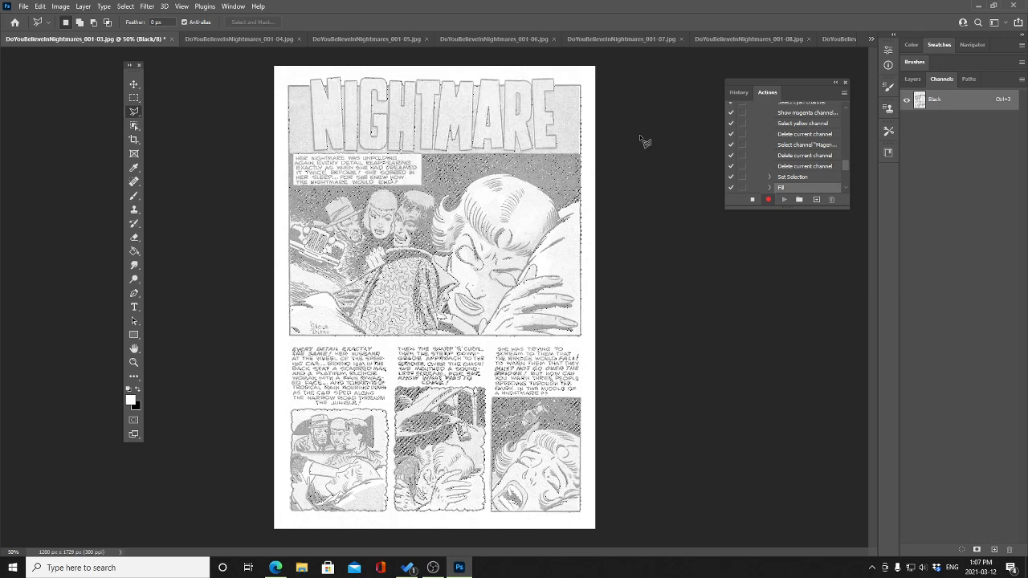
pyautogui.hotkey('ctrl', 'd')
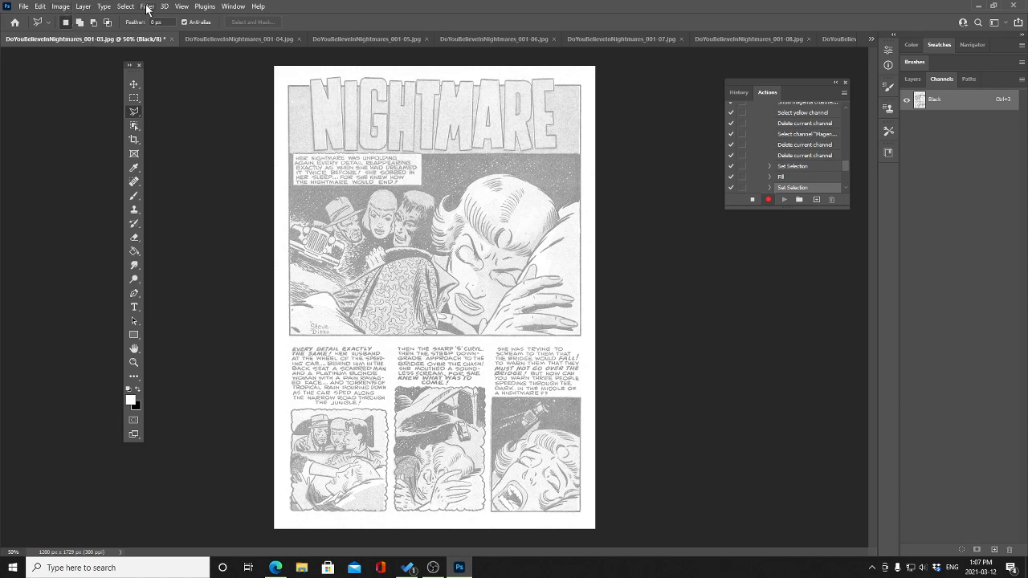
# Darken the linework once more by reloading the Black channel selection, filling it with black at 100% opacity, and deselecting
pyautogui.click(126, 6)
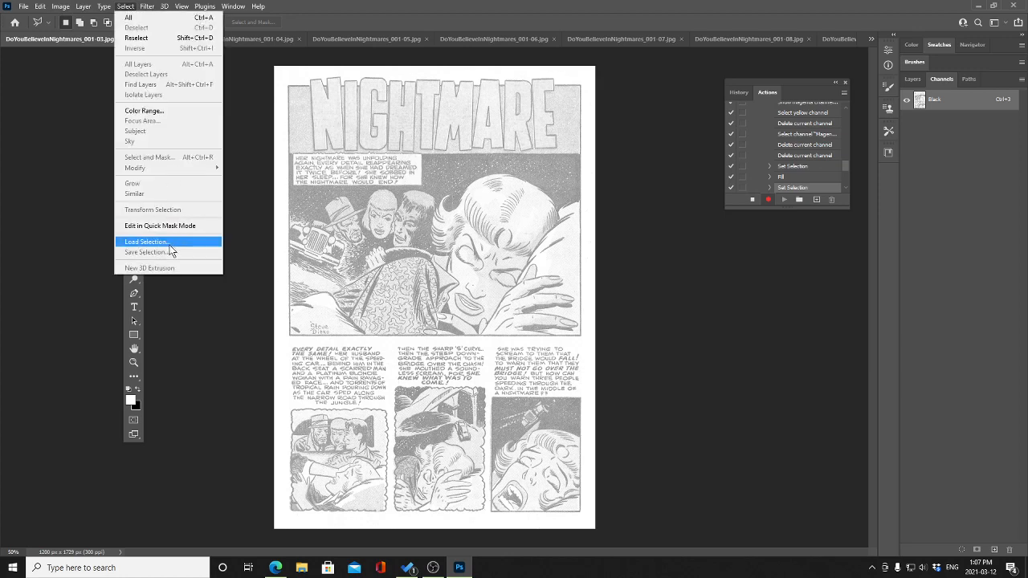
pyautogui.click(168, 244)
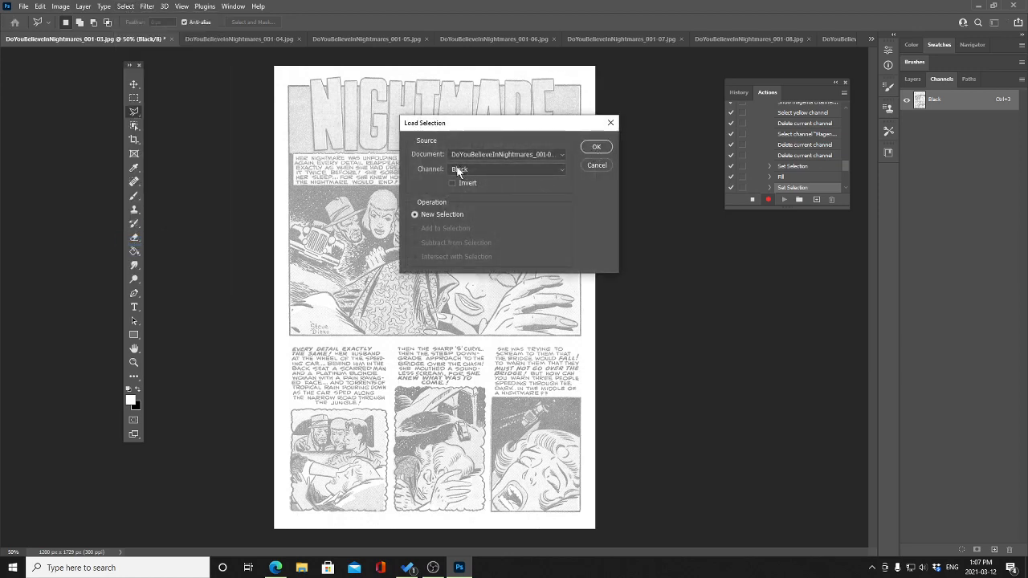
pyautogui.click(596, 147)
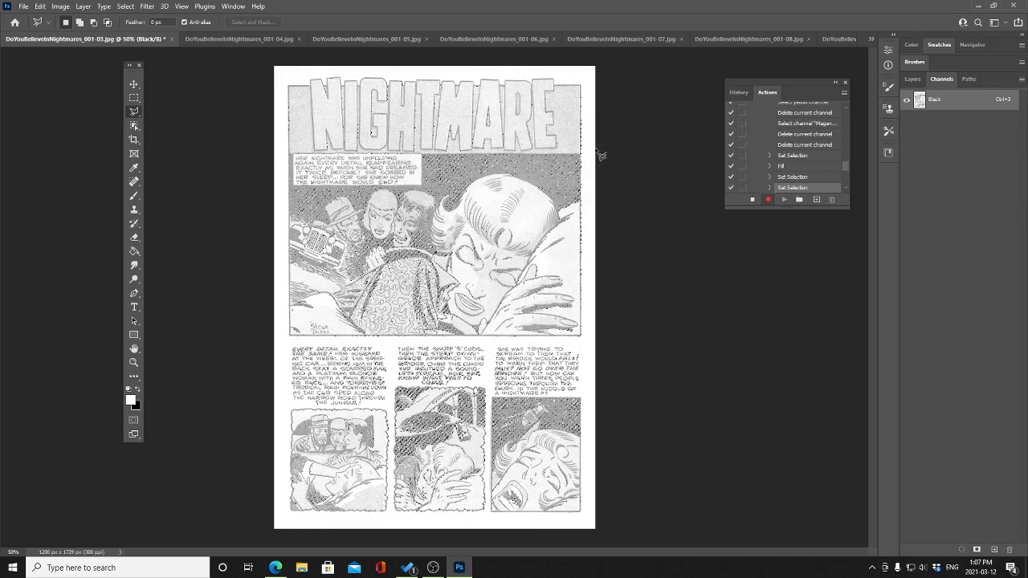
pyautogui.click(39, 7)
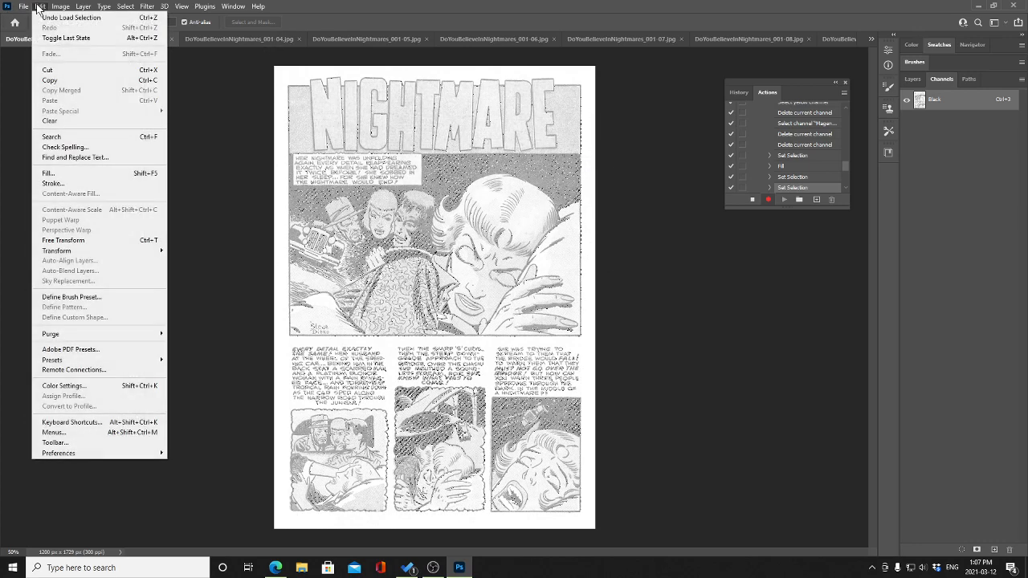
pyautogui.click(71, 172)
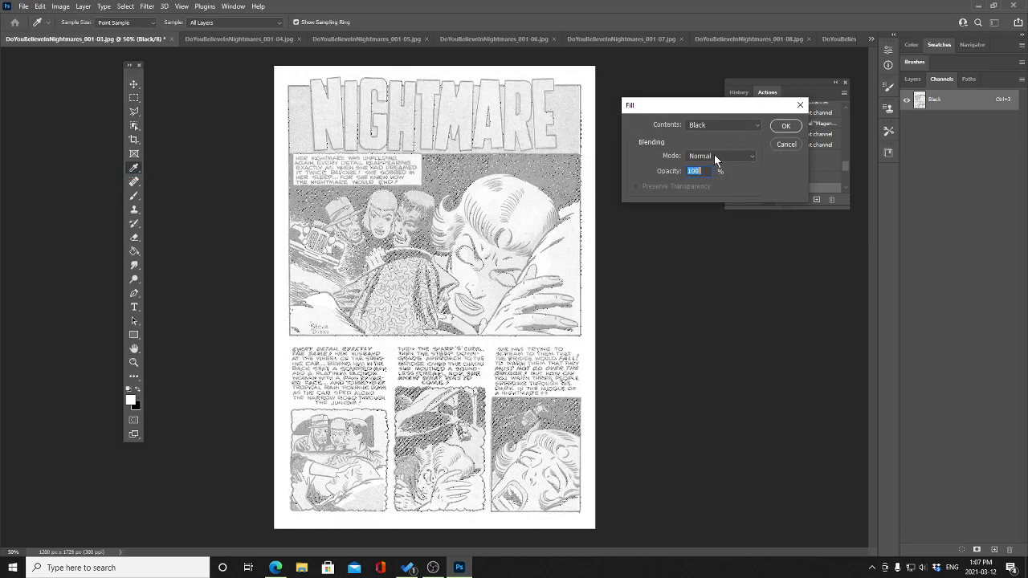
pyautogui.click(784, 126)
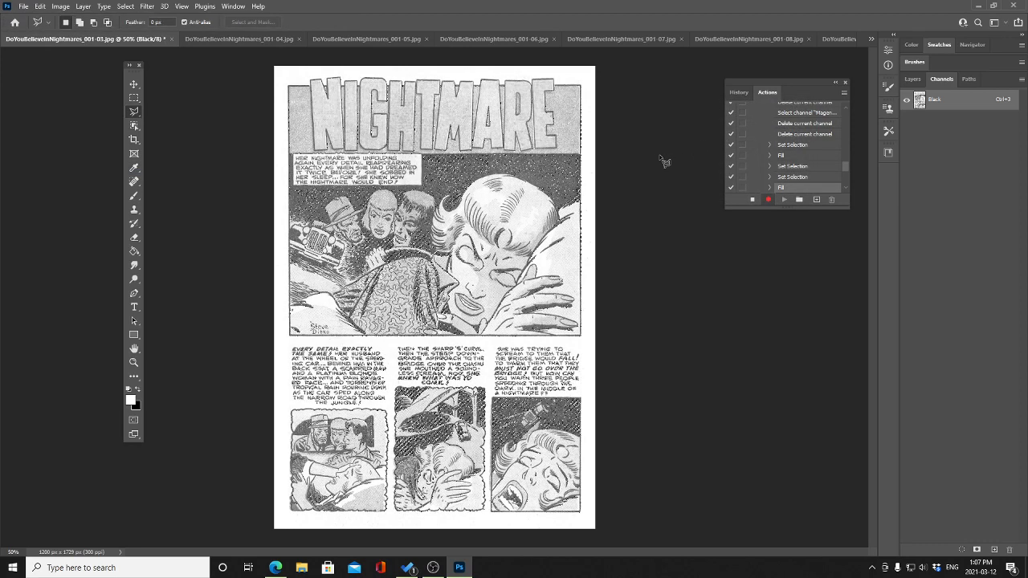
pyautogui.hotkey('ctrl', 'd')
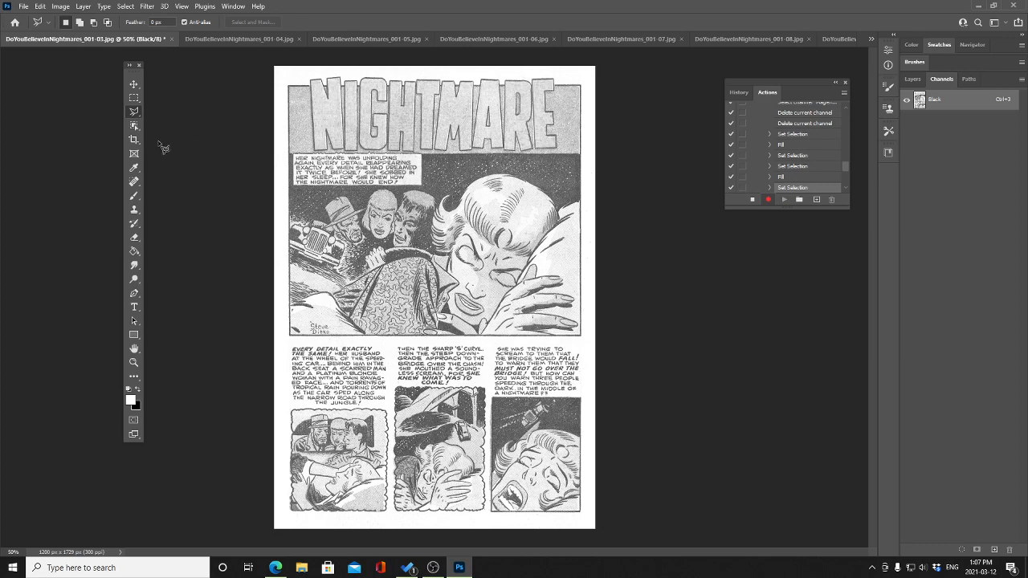
# Apply a Brightness/Contrast adjustment to the linework with brightness 52 and contrast 33
pyautogui.click(66, 10)
pyautogui.moveTo(75, 35)
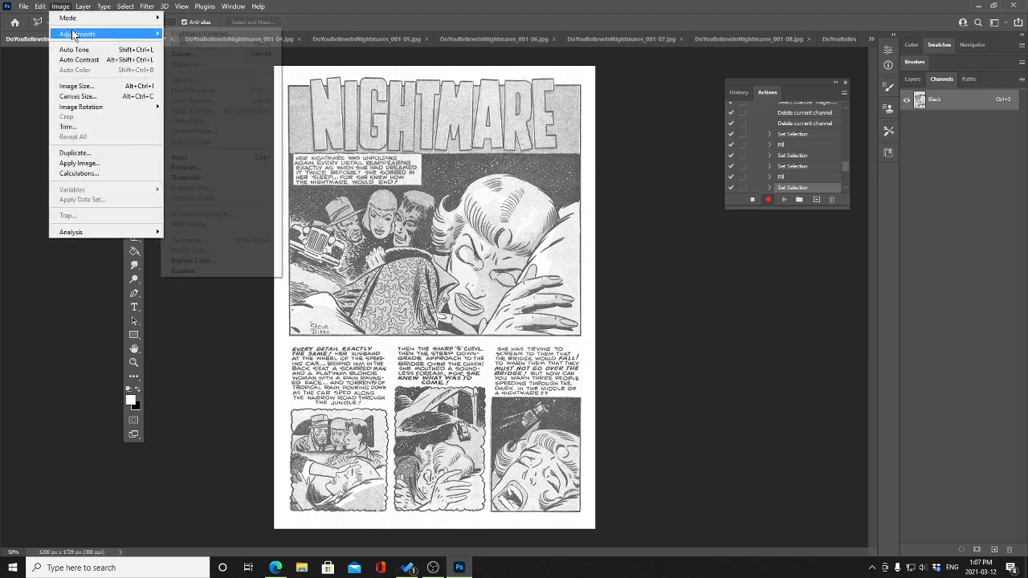
pyautogui.click(219, 35)
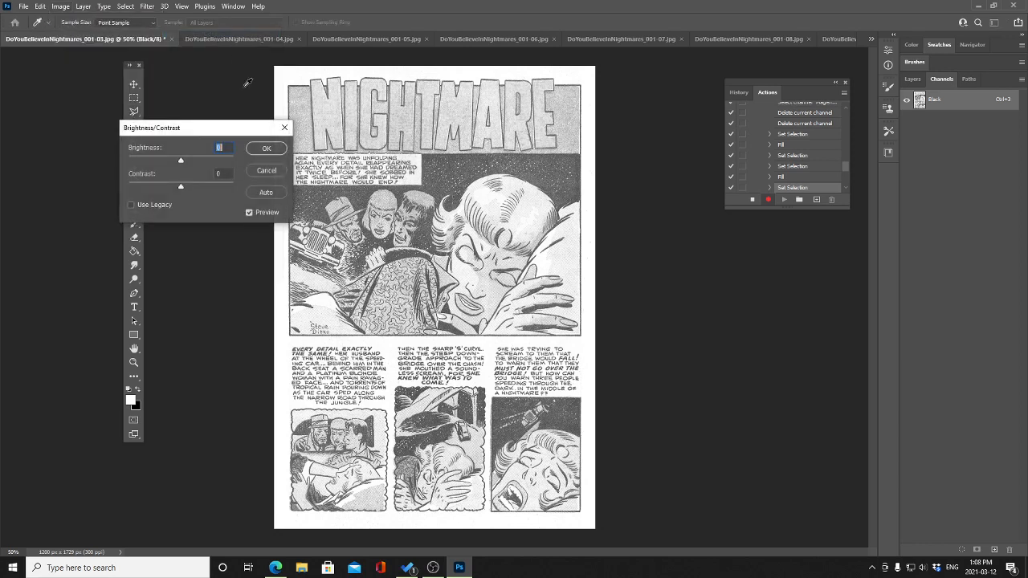
pyautogui.moveTo(182, 160); pyautogui.dragTo(198, 189)
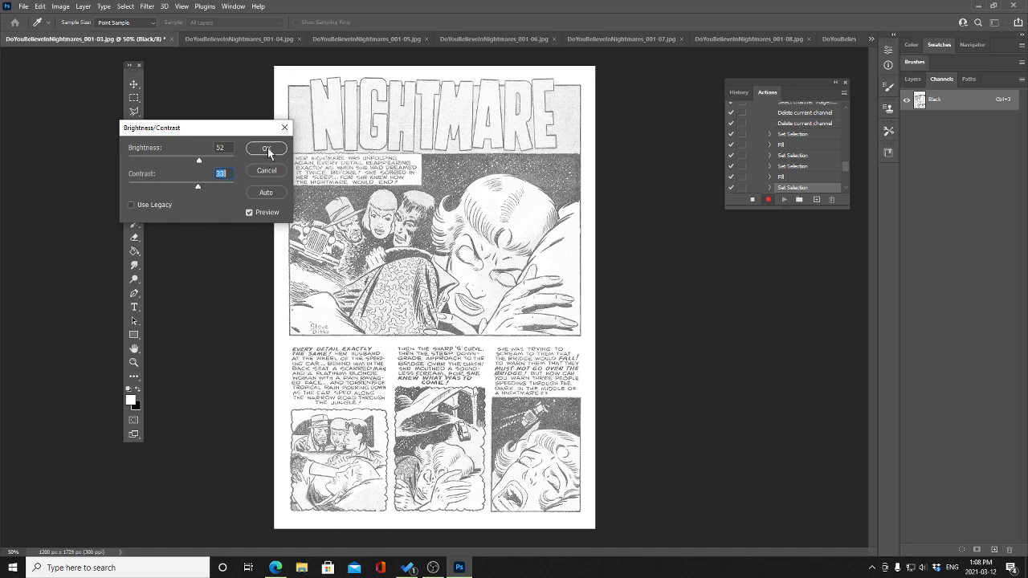
pyautogui.click(267, 148)
# Apply a Levels adjustment to the Black channel with the shadow input at 115 and the highlight input at 224
pyautogui.click(61, 6)
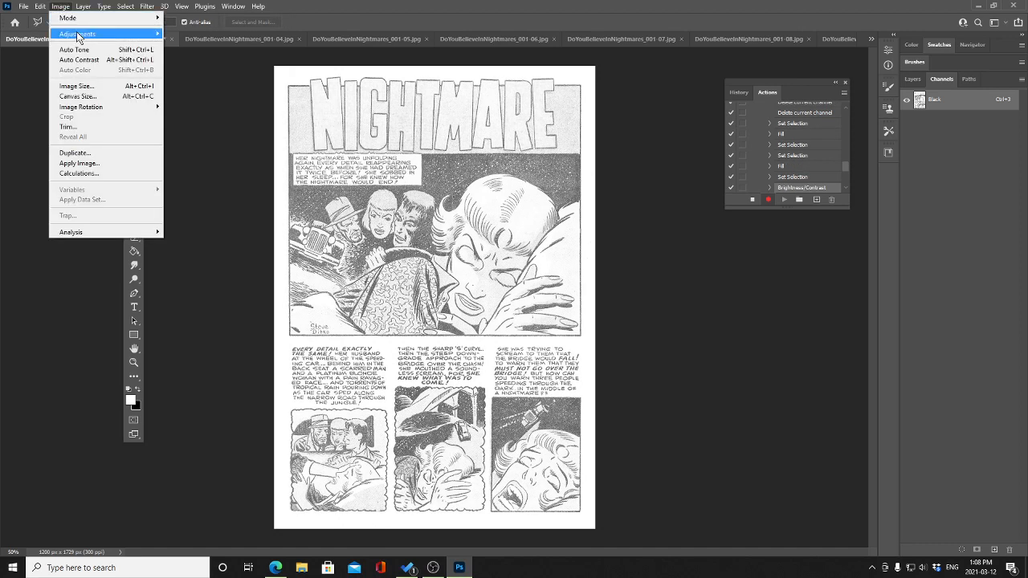
pyautogui.moveTo(80, 34)
pyautogui.click(195, 45)
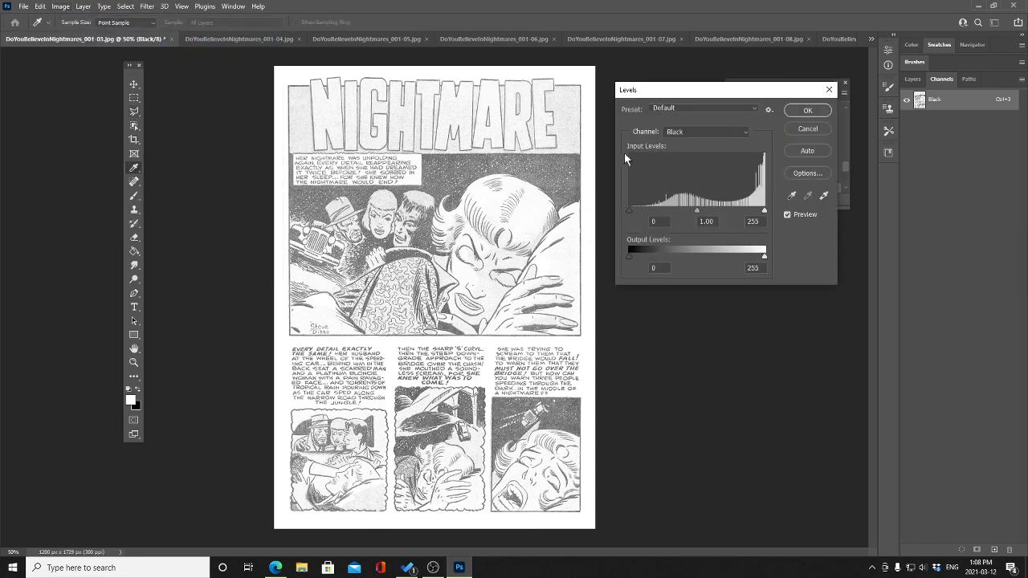
pyautogui.moveTo(630, 211); pyautogui.dragTo(664, 214)
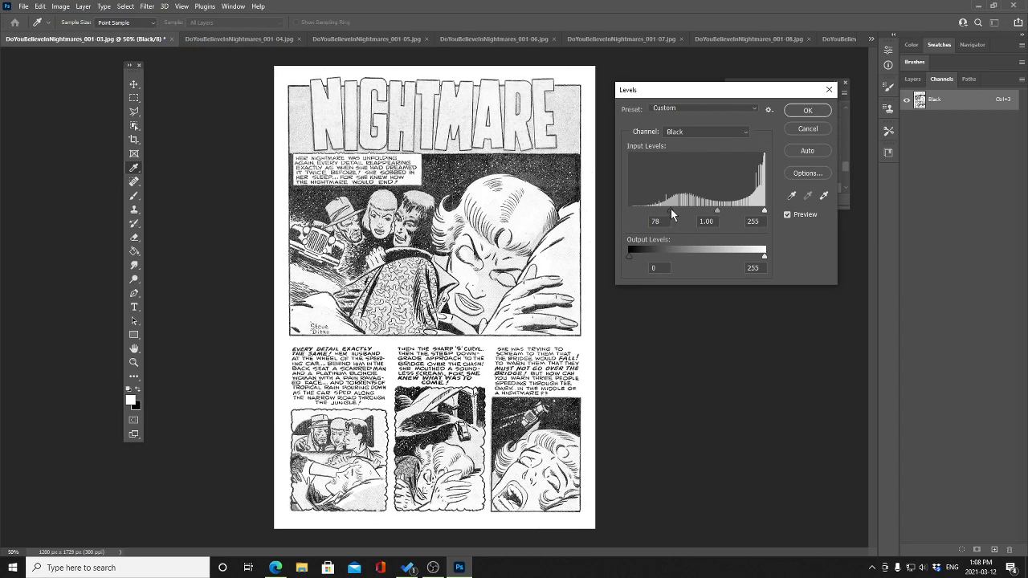
pyautogui.moveTo(670, 209); pyautogui.dragTo(672, 209)
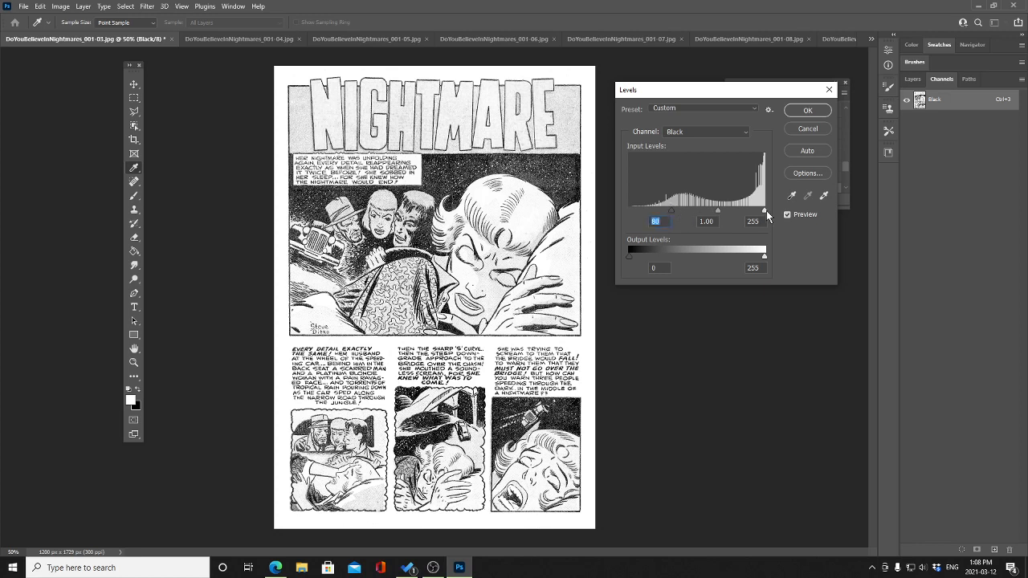
pyautogui.moveTo(764, 211)
pyautogui.mouseDown()
pyautogui.moveTo(751, 213)
pyautogui.moveTo(783, 202)
pyautogui.moveTo(731, 210)
pyautogui.moveTo(777, 208)
pyautogui.mouseUp()
pyautogui.moveTo(764, 211); pyautogui.dragTo(744, 212)
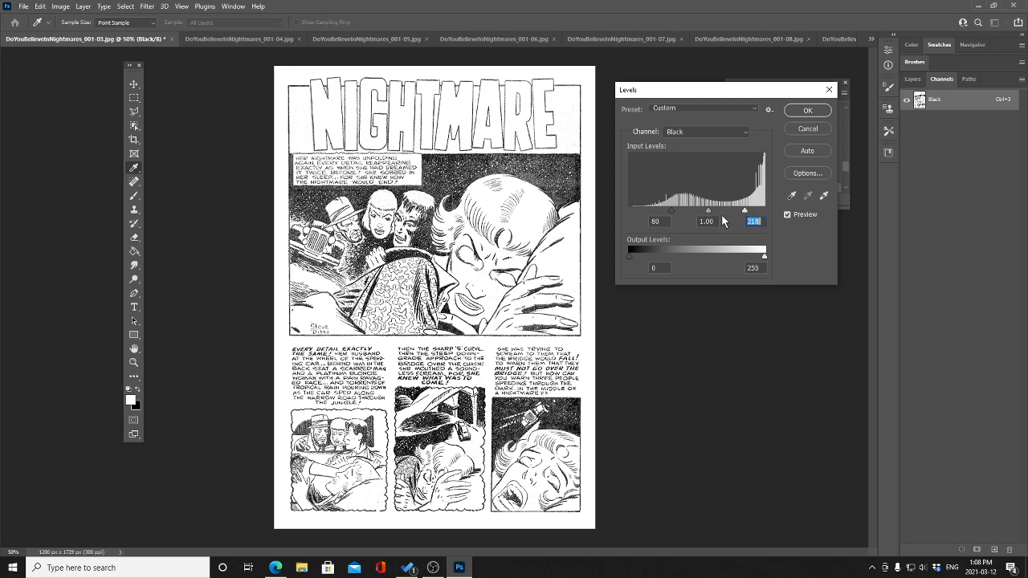
pyautogui.moveTo(745, 212); pyautogui.dragTo(764, 213)
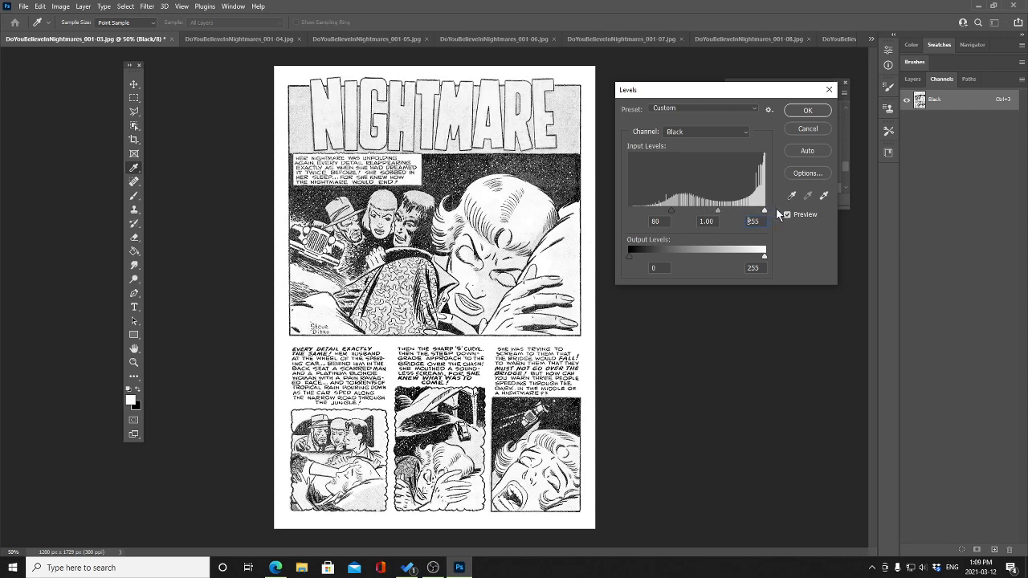
pyautogui.moveTo(765, 212); pyautogui.dragTo(749, 213)
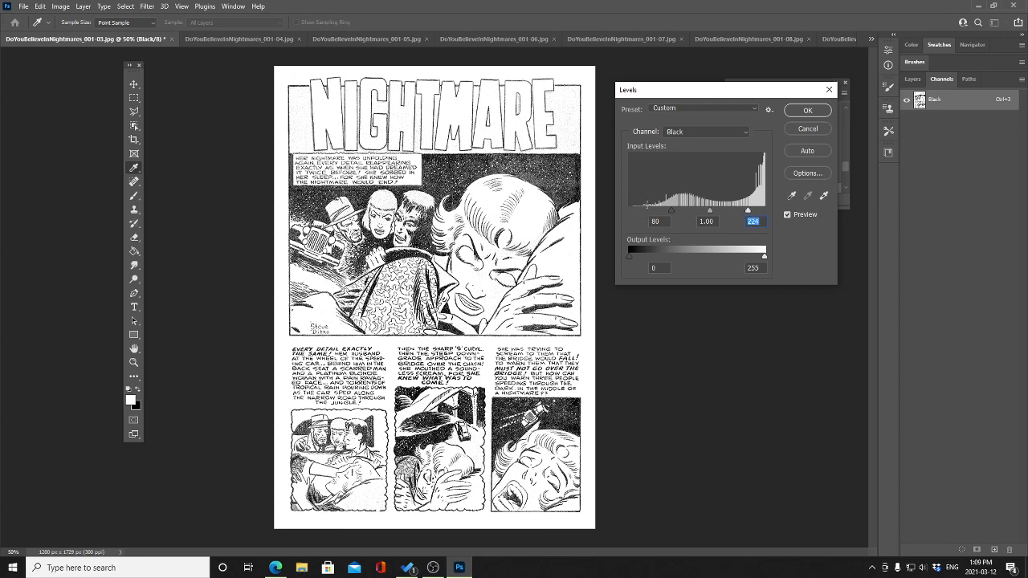
pyautogui.moveTo(673, 210); pyautogui.dragTo(683, 210)
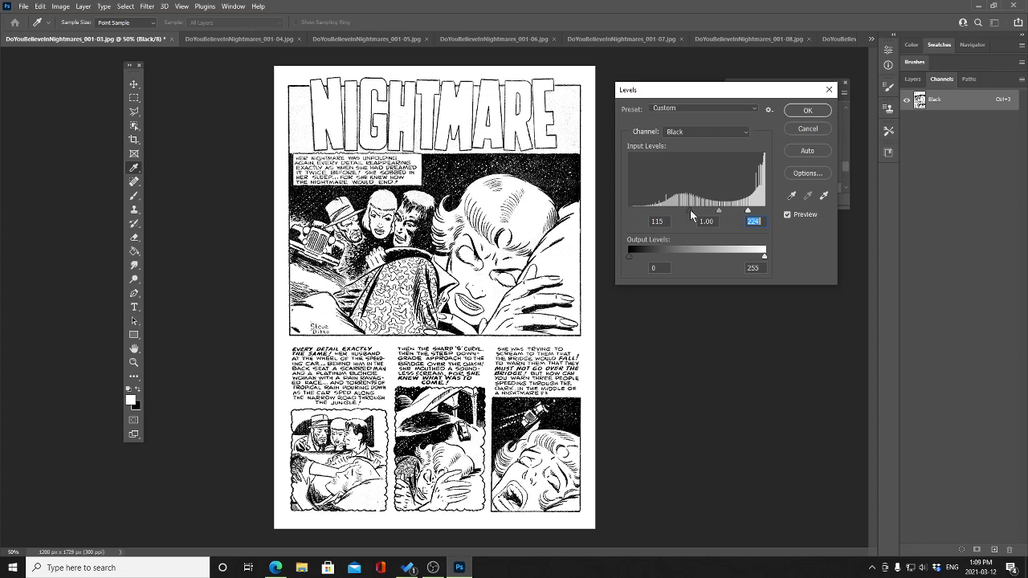
pyautogui.moveTo(691, 210); pyautogui.dragTo(744, 212)
pyautogui.click(807, 111)
pyautogui.press('l')
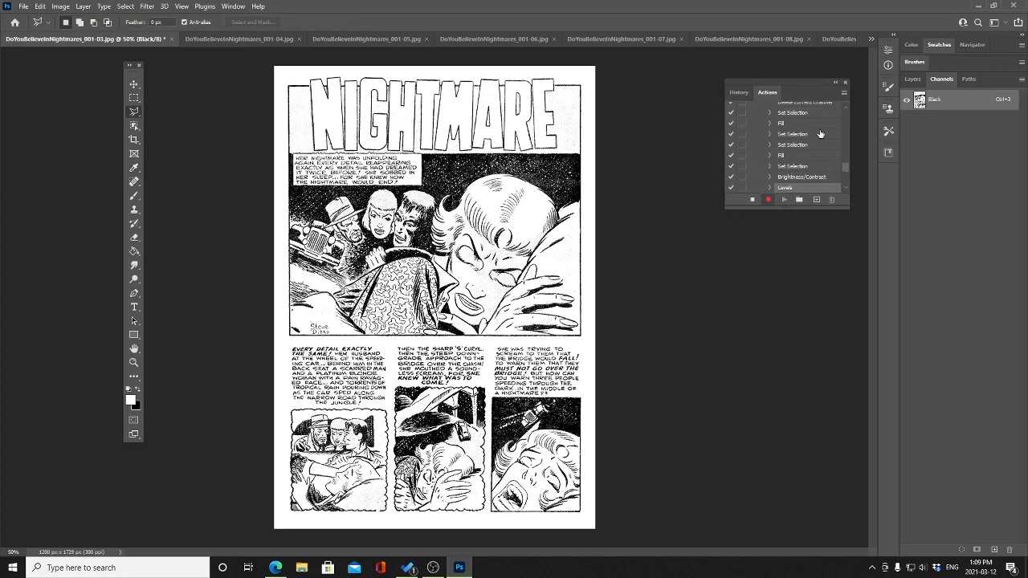
# Resize the page proportionally to a height of 11 inches at 300 pixels/inch with automatic resampling
pyautogui.click(60, 7)
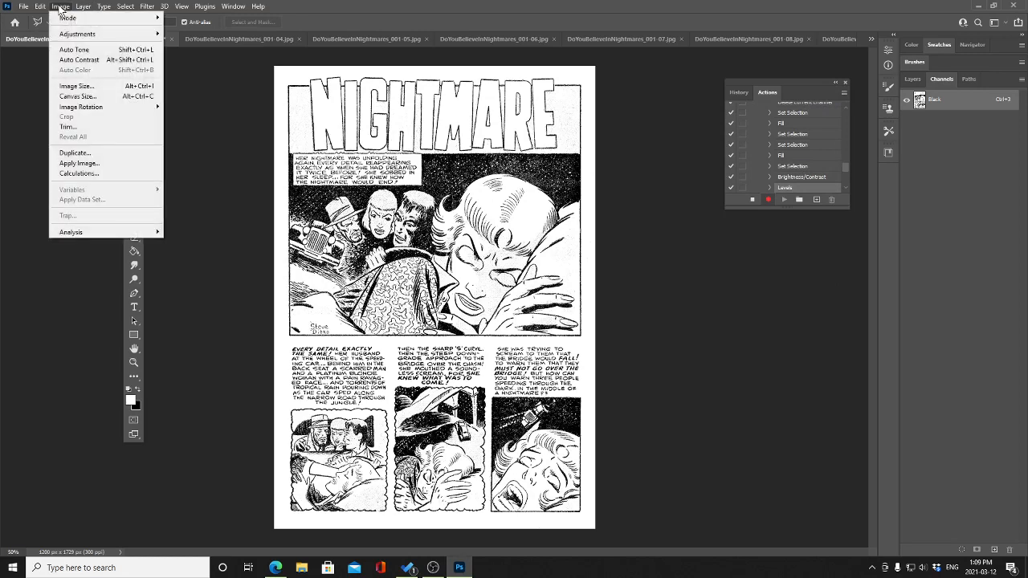
pyautogui.click(74, 87)
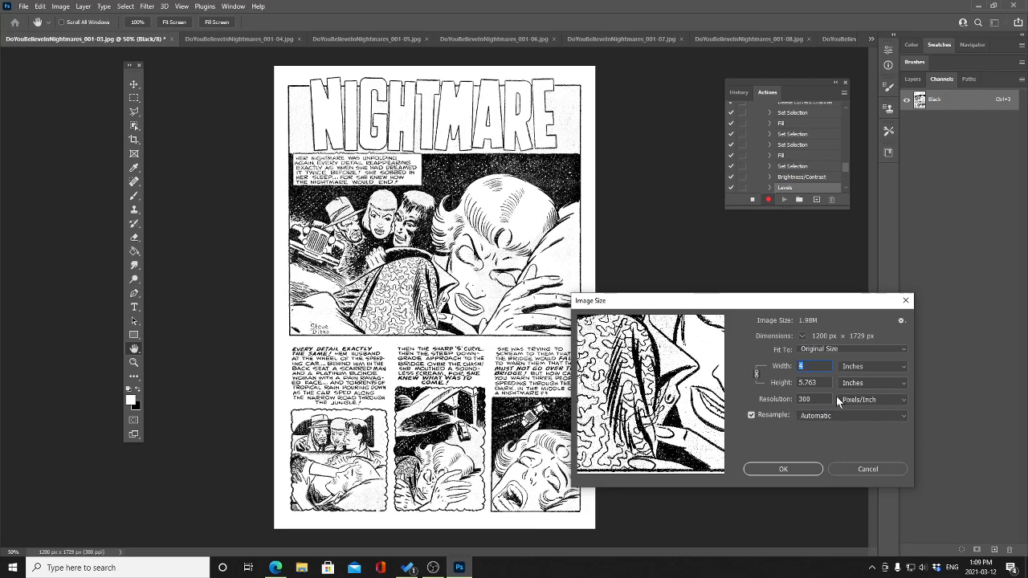
pyautogui.press('Tab')
pyautogui.write('11')
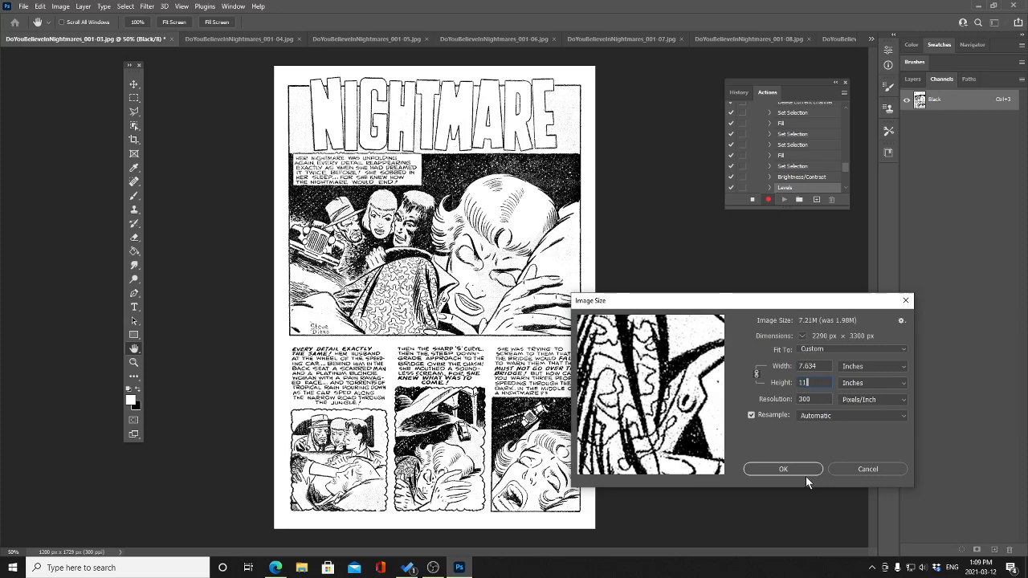
pyautogui.click(783, 469)
pyautogui.press('l')
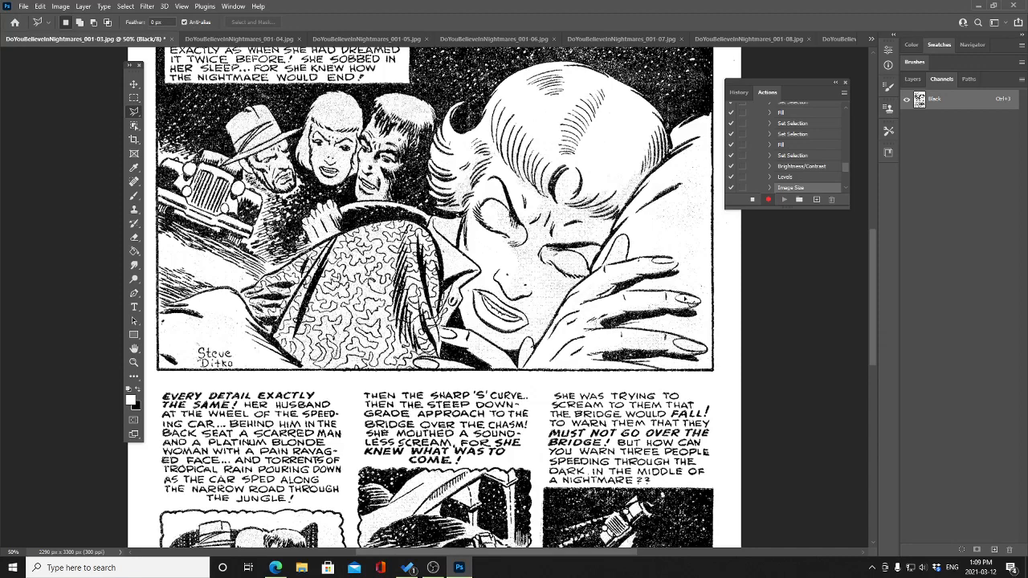
# Apply a second Levels adjustment to the enlarged page, setting the highlight input to 220 and raising the shadow input slightly
pyautogui.hotkey('ctrl', '-')
pyautogui.hotkey('ctrl', '-')
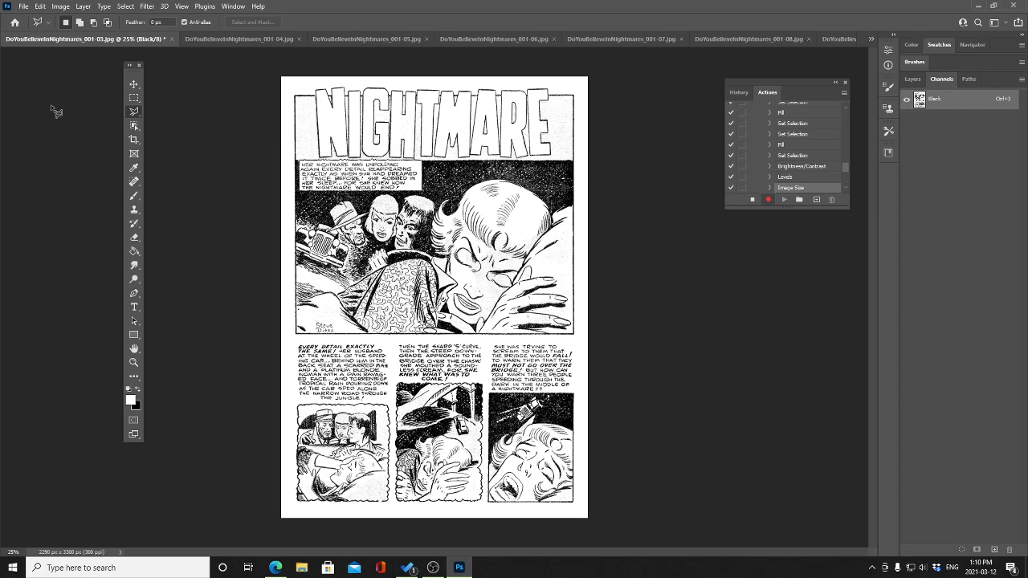
pyautogui.click(61, 10)
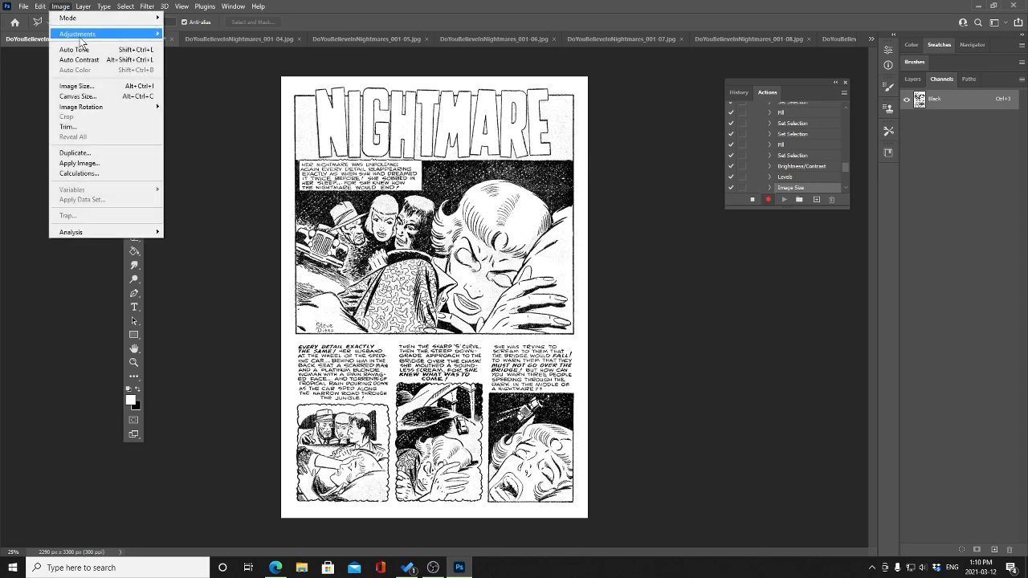
pyautogui.moveTo(80, 37)
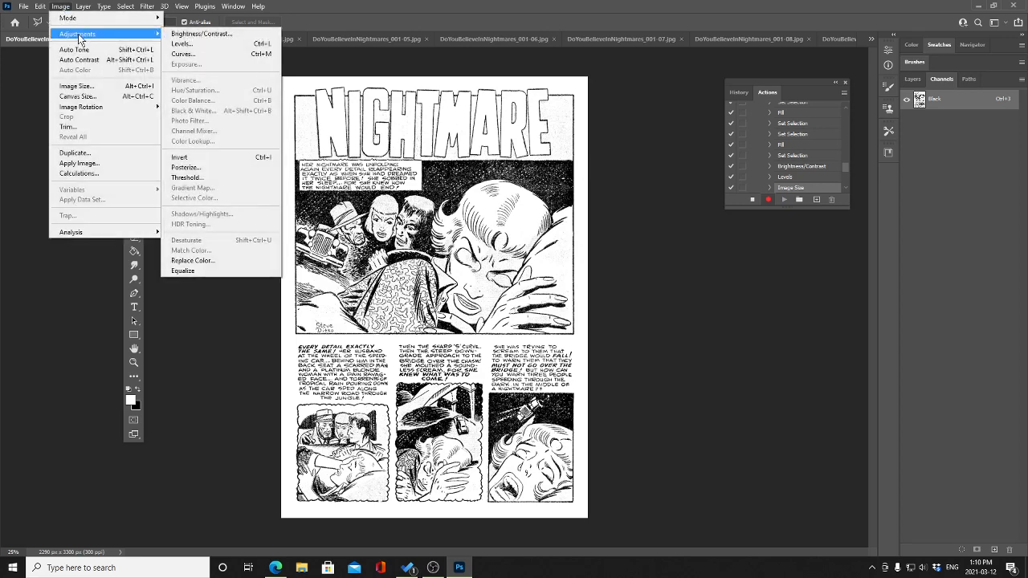
pyautogui.click(181, 44)
pyautogui.moveTo(765, 210); pyautogui.dragTo(747, 215)
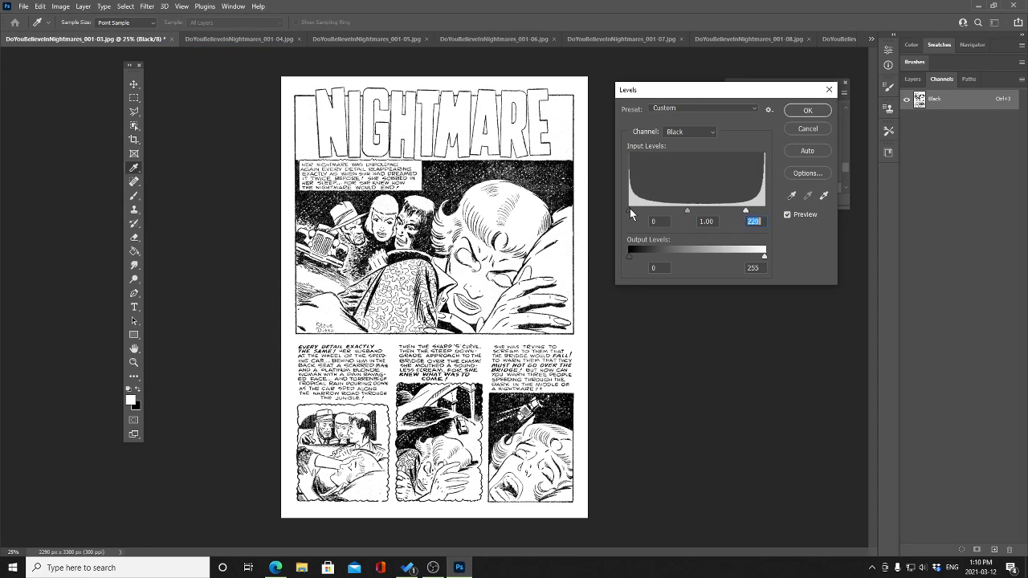
pyautogui.moveTo(630, 210); pyautogui.dragTo(649, 211)
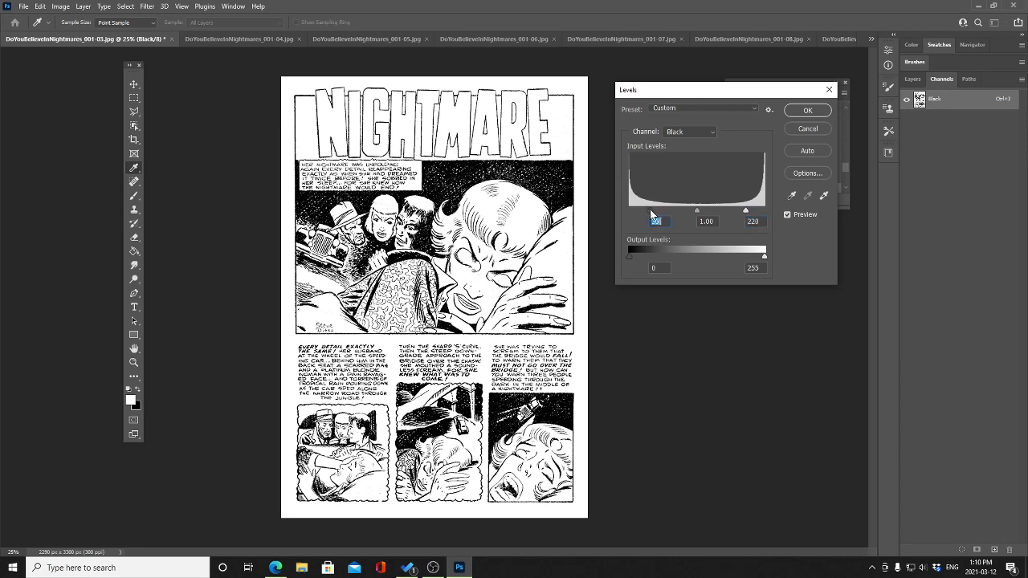
pyautogui.click(807, 112)
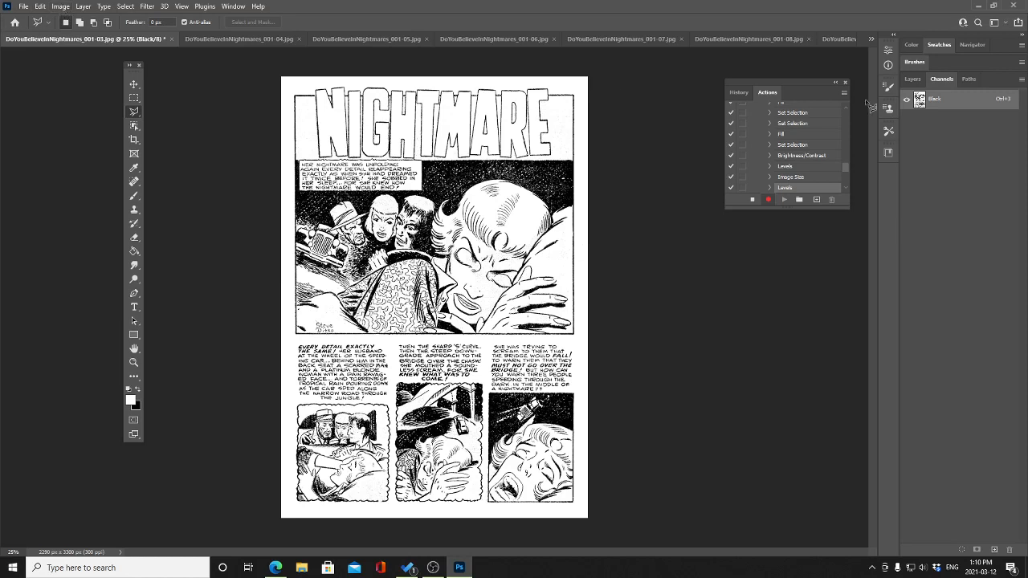
# Apply a Curves adjustment to the Background layer with a midpoint at input 49 and output 55
pyautogui.click(911, 79)
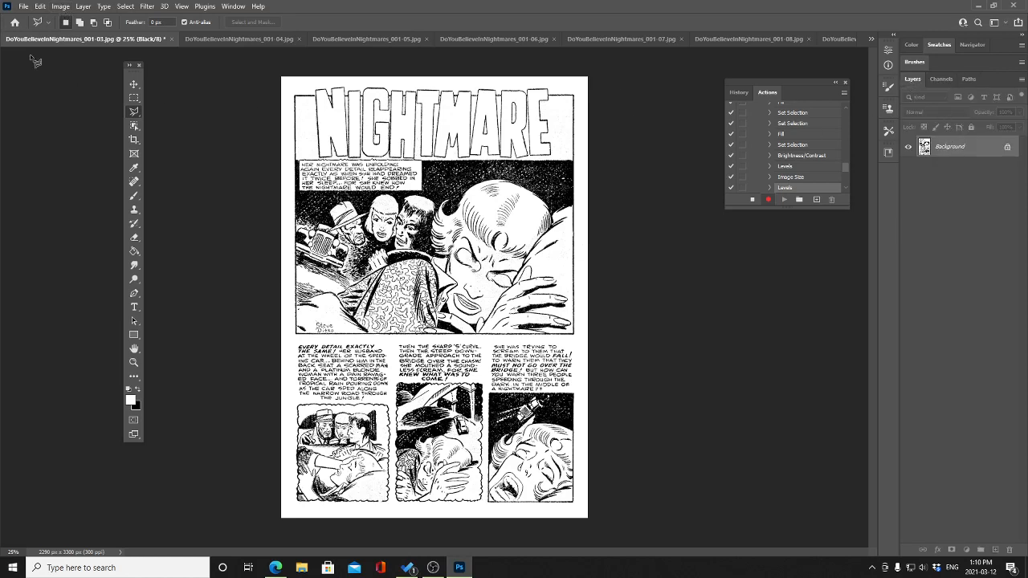
pyautogui.click(64, 8)
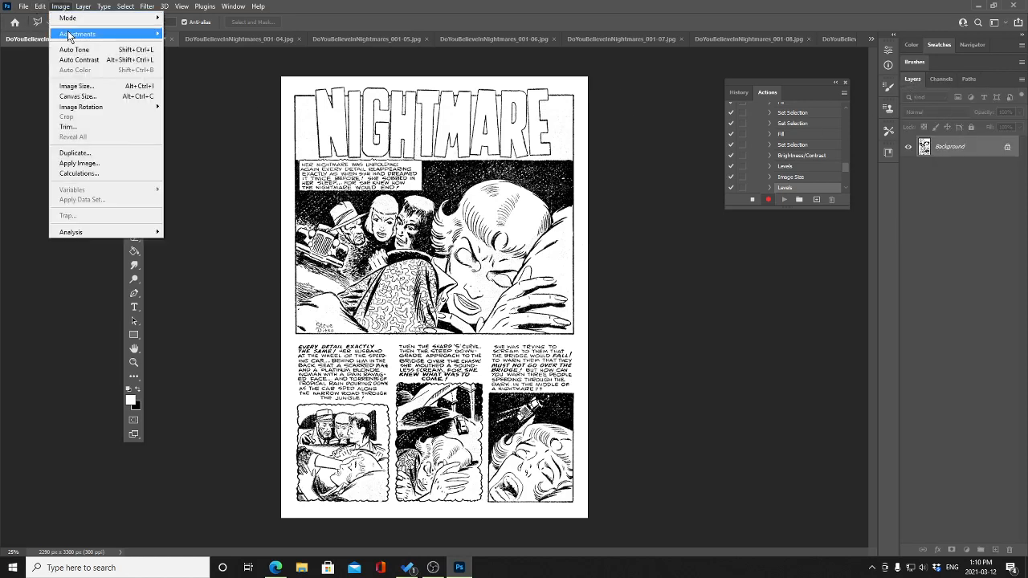
pyautogui.moveTo(80, 37)
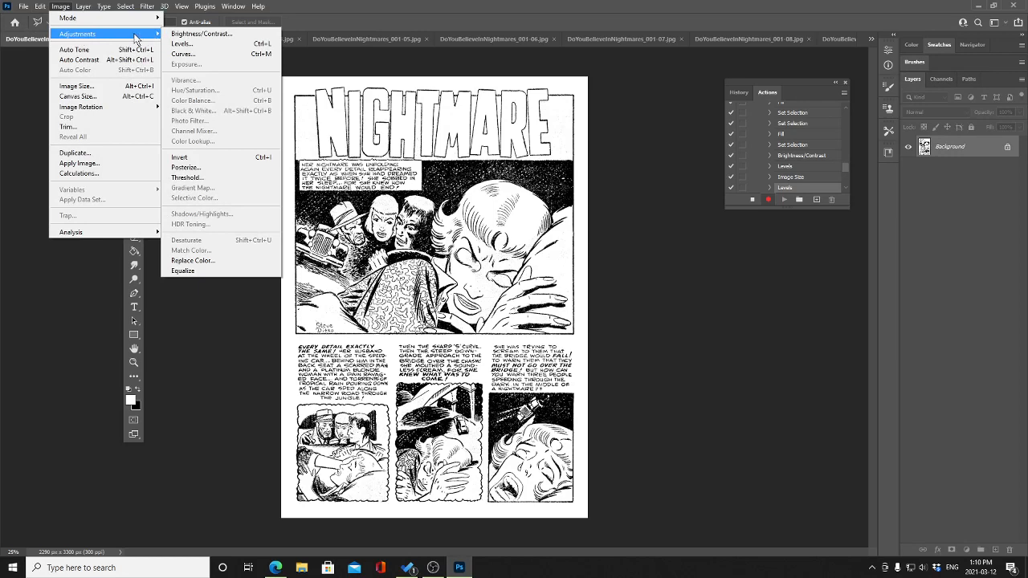
pyautogui.click(189, 54)
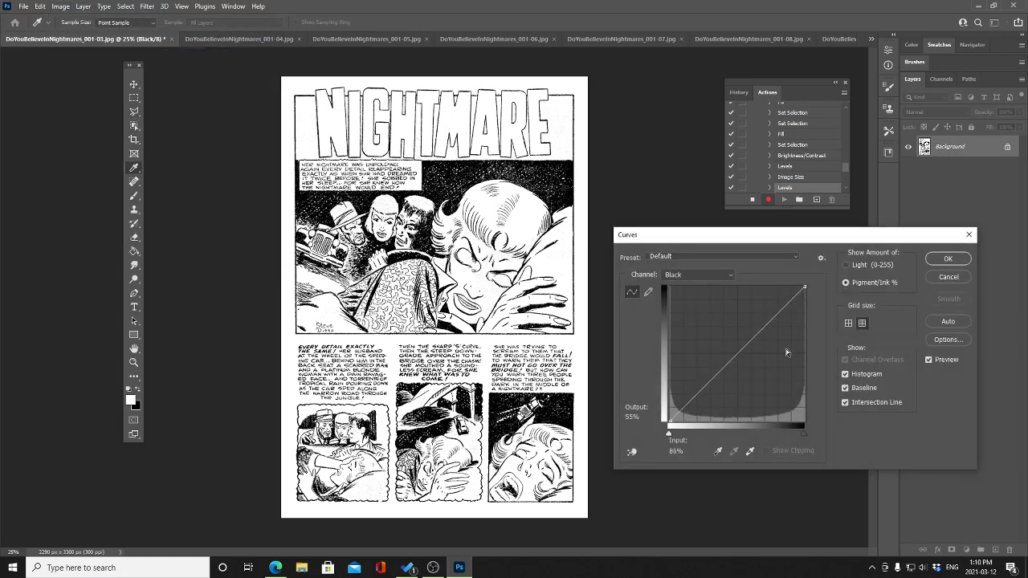
pyautogui.moveTo(743, 347)
pyautogui.mouseDown()
pyautogui.moveTo(734, 339)
pyautogui.moveTo(763, 356)
pyautogui.moveTo(737, 347)
pyautogui.mouseUp()
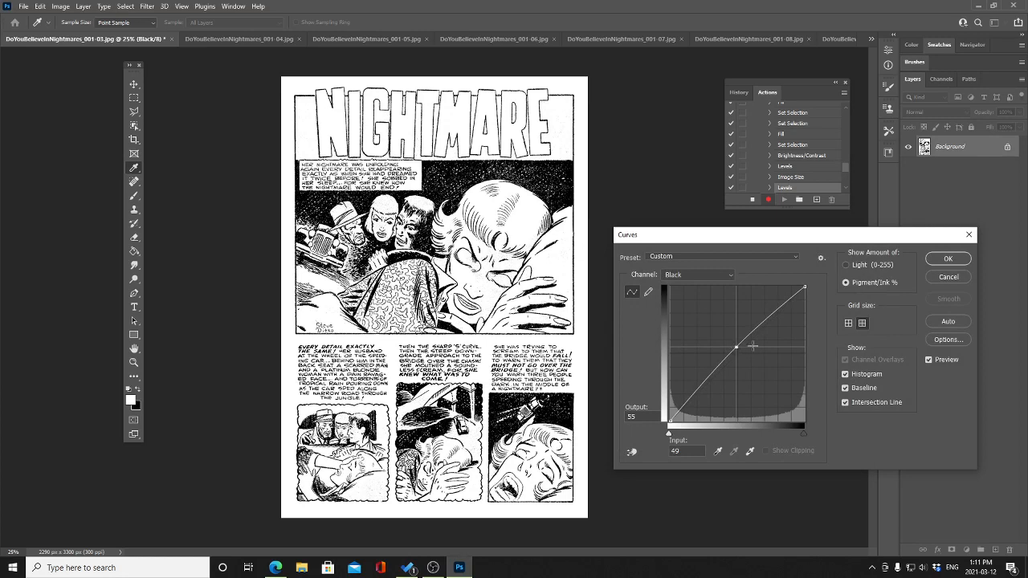
pyautogui.click(949, 259)
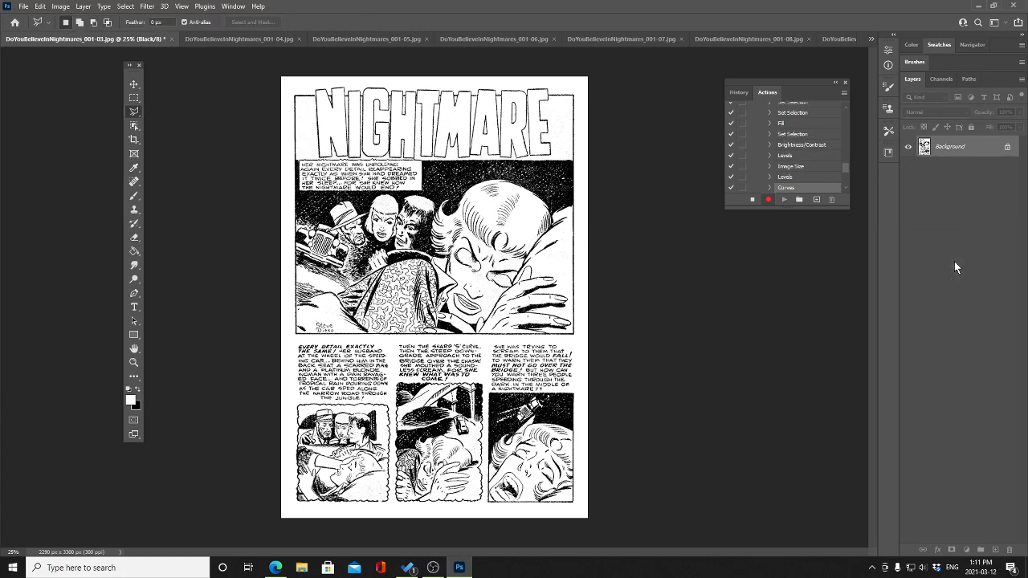
pyautogui.press('l')
# Check the page's image dimensions and resolution
pyautogui.click(60, 7)
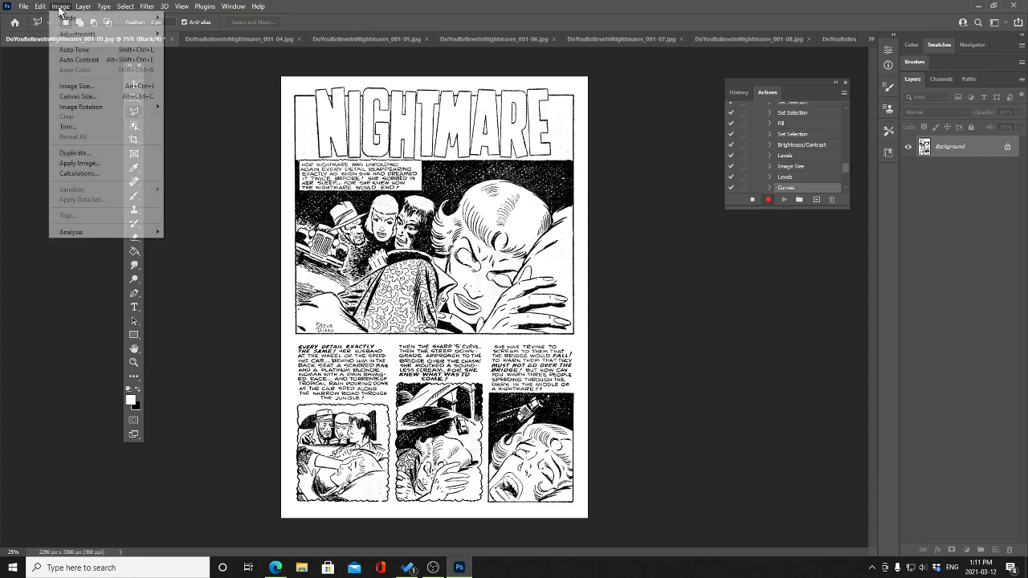
pyautogui.click(85, 86)
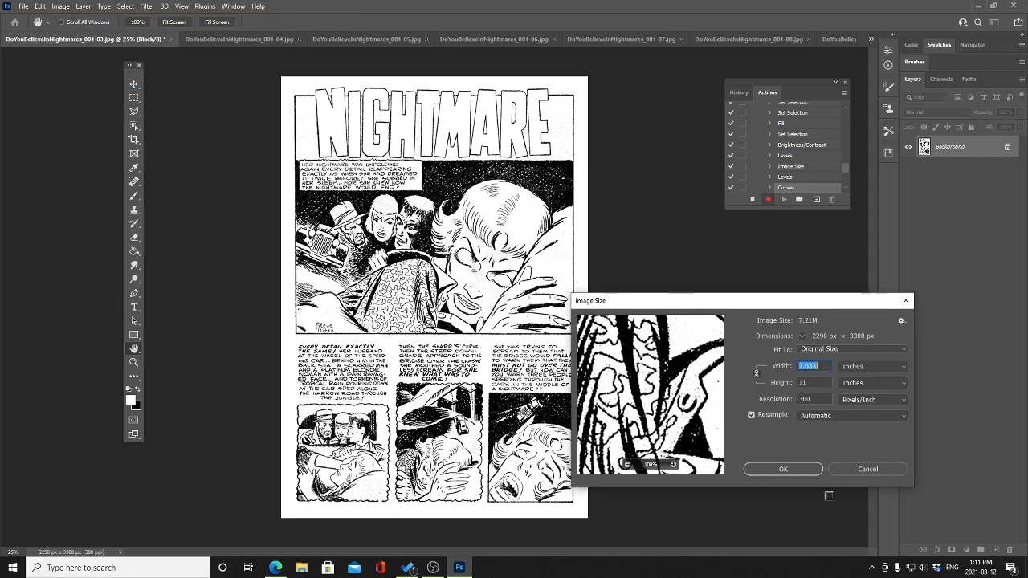
pyautogui.click(776, 469)
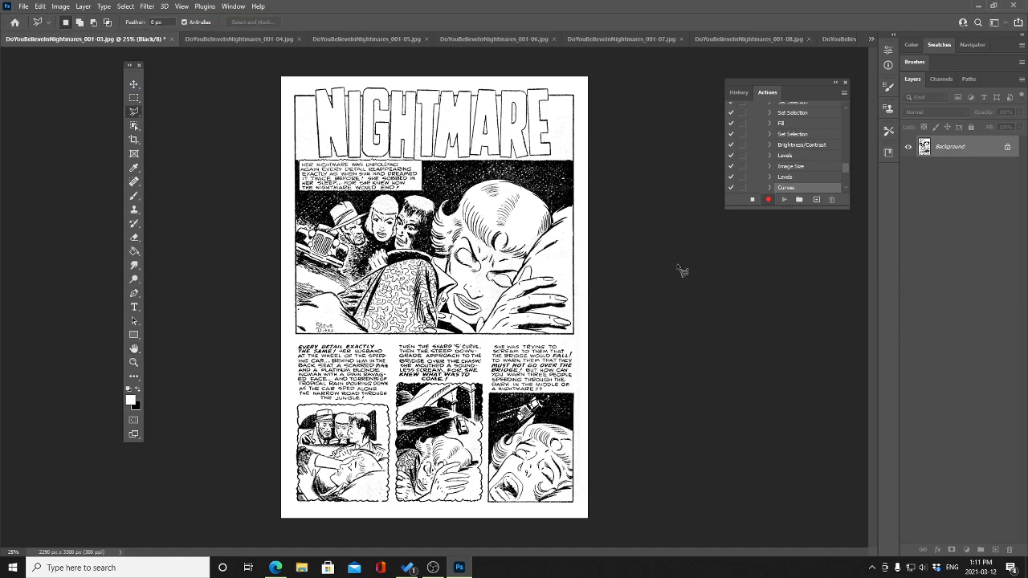
# Save the page as the Photoshop file DoYouBelieveInNightmares_001-03.psd in the readandcolorhorror folder, replacing the existing file
pyautogui.click(24, 7)
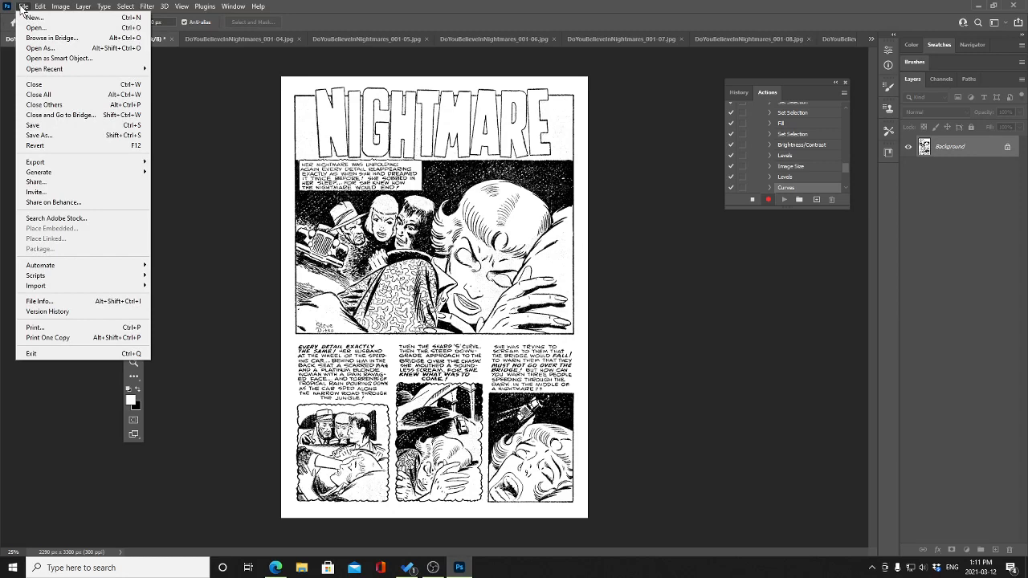
pyautogui.click(70, 134)
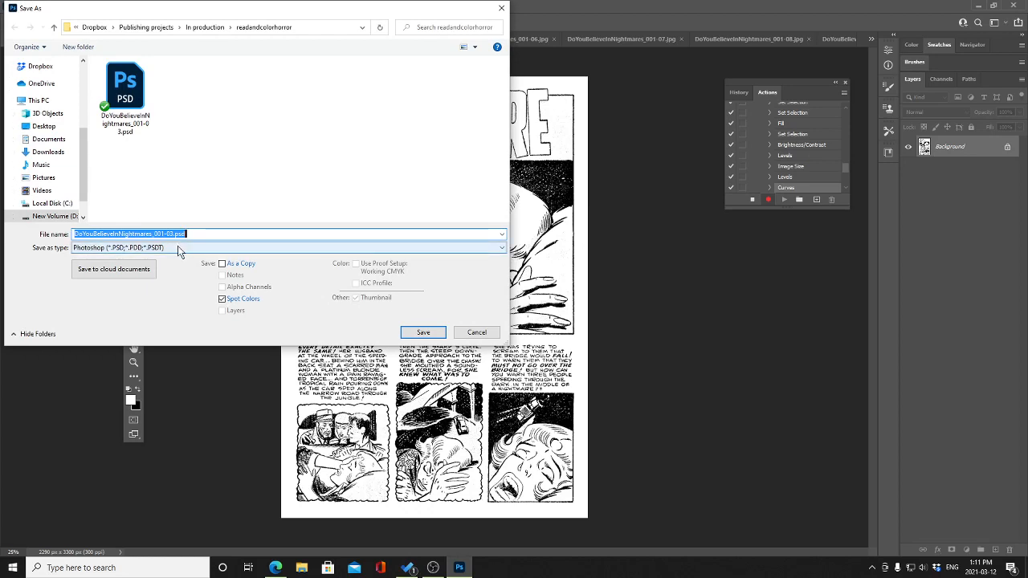
pyautogui.click(425, 336)
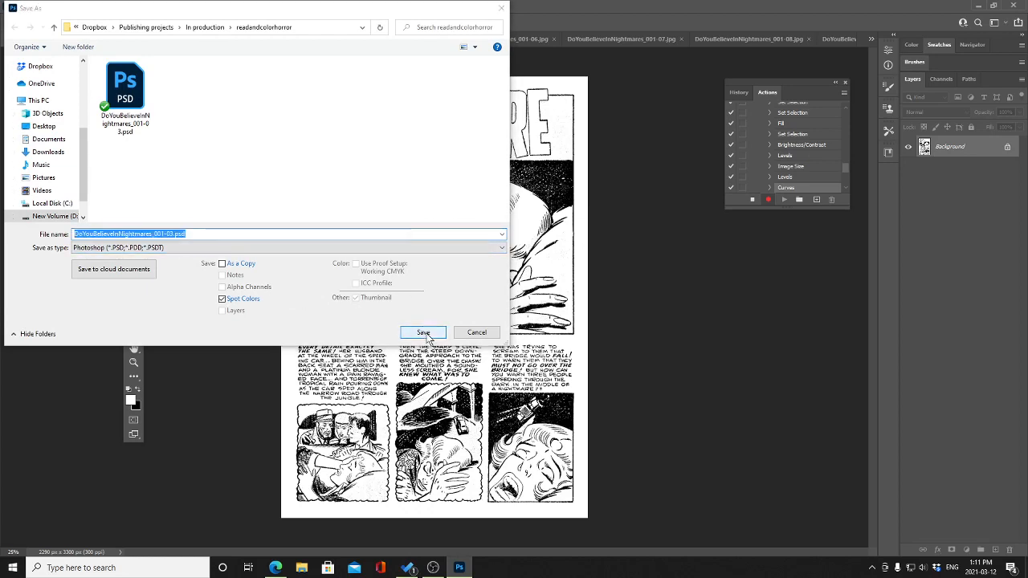
pyautogui.click(540, 286)
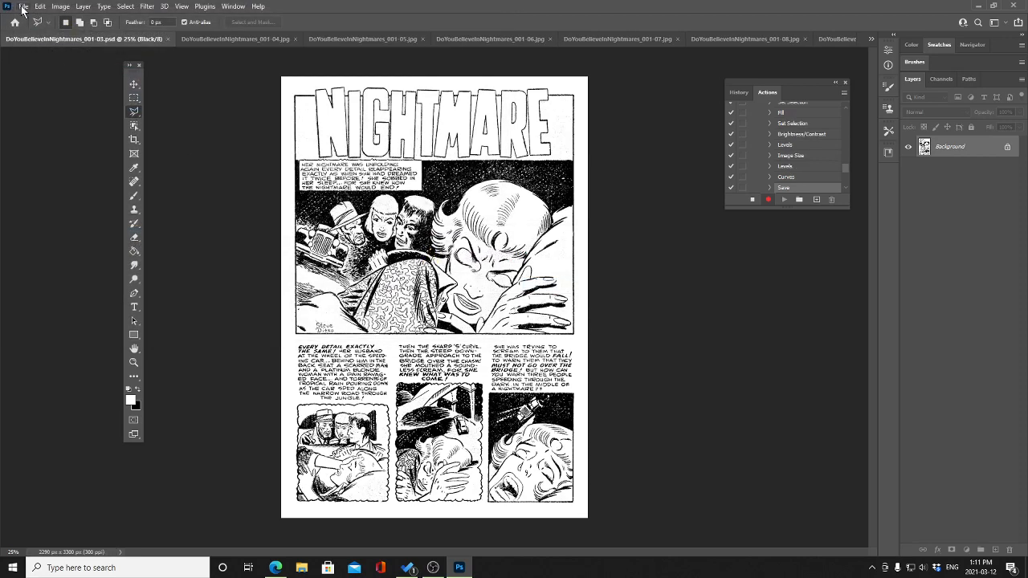
# Export the page as the PNG DoYouBelieveInNightmares_001-03.png at 2290 x 3300 px into the readandcolorhorror folder and stop recording the action
pyautogui.click(22, 7)
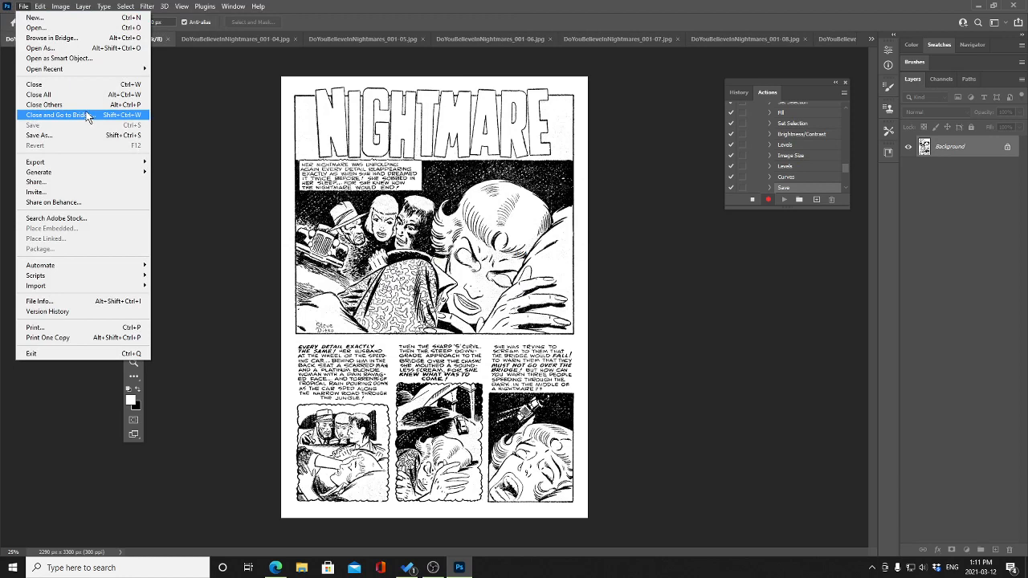
pyautogui.moveTo(119, 166)
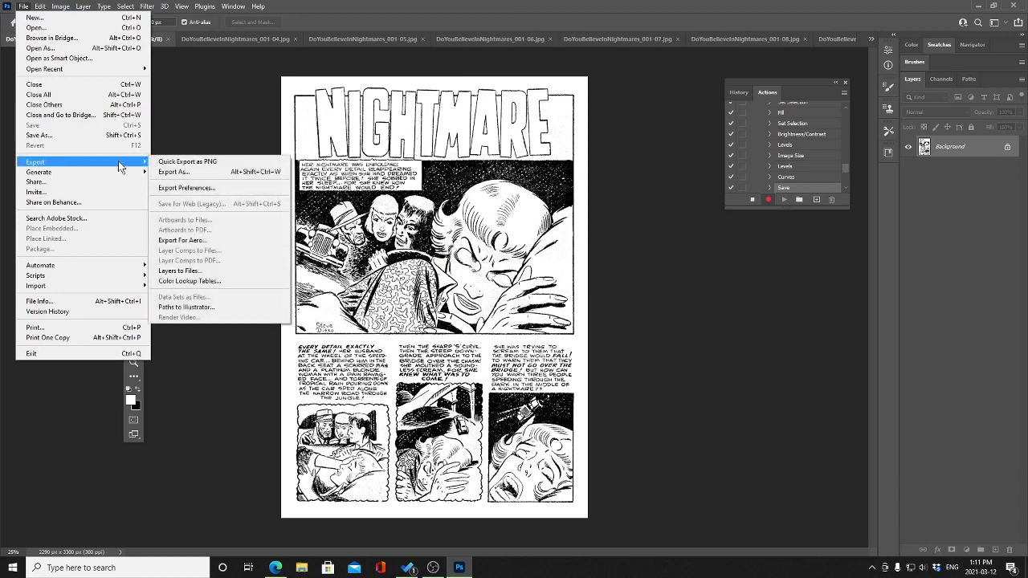
pyautogui.click(201, 172)
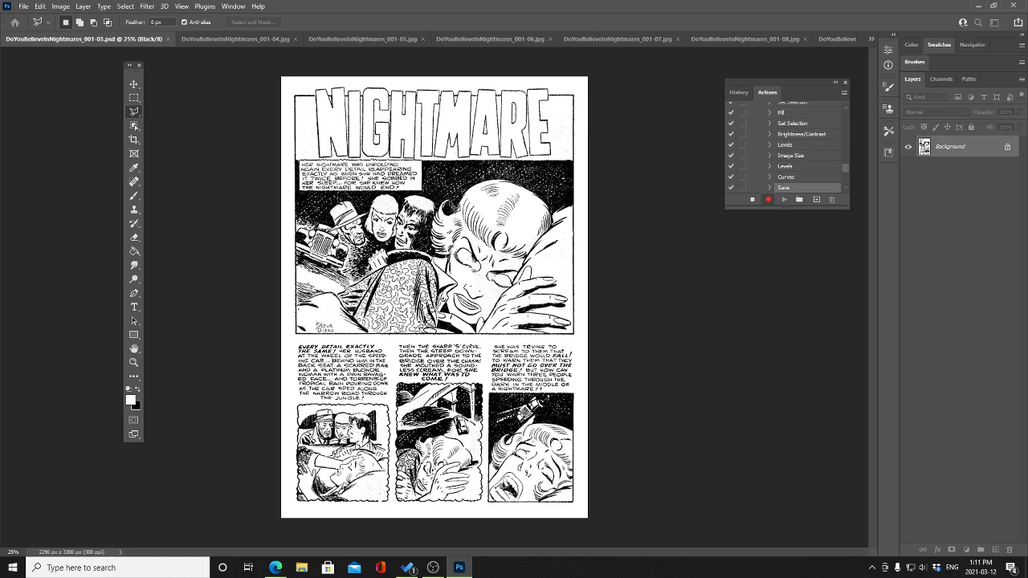
pyautogui.click(24, 6)
pyautogui.moveTo(87, 162)
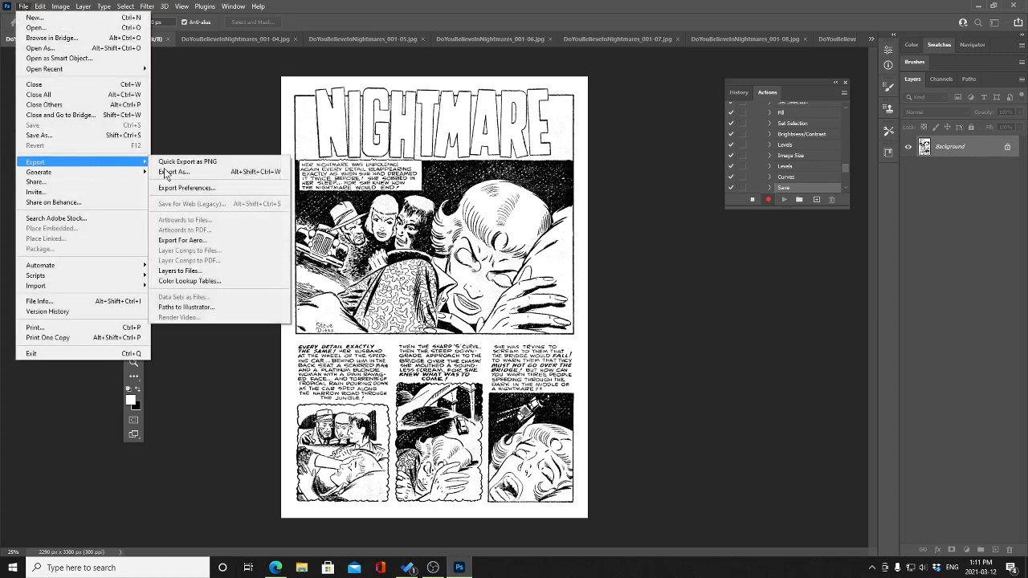
pyautogui.click(205, 172)
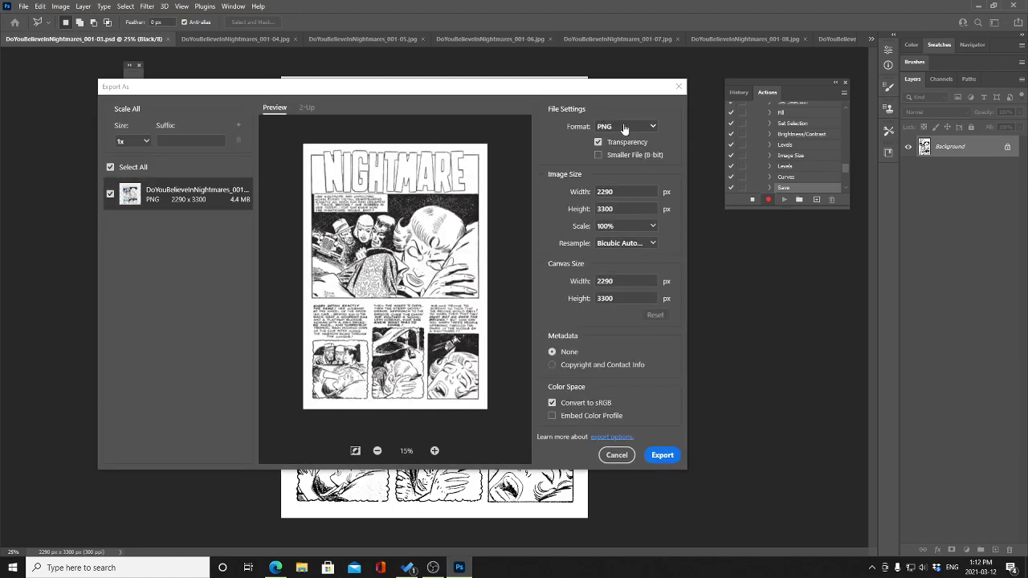
pyautogui.click(671, 458)
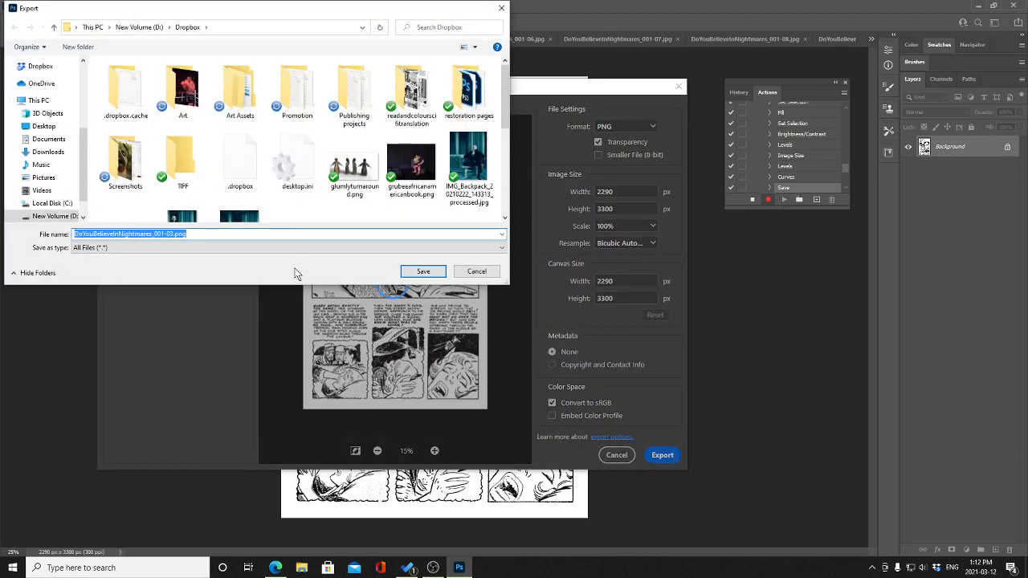
pyautogui.doubleClick(354, 95)
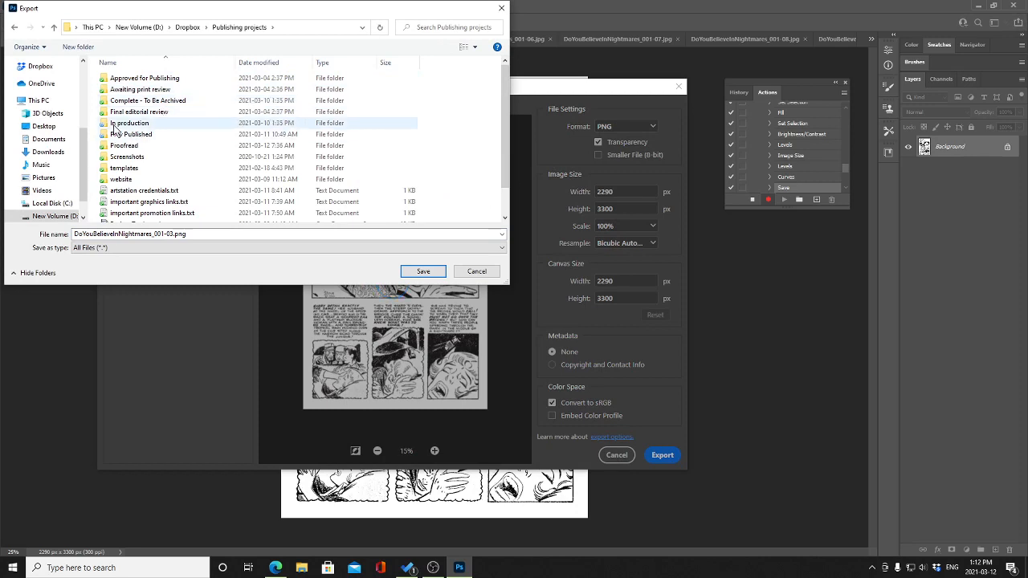
pyautogui.doubleClick(122, 123)
pyautogui.doubleClick(137, 114)
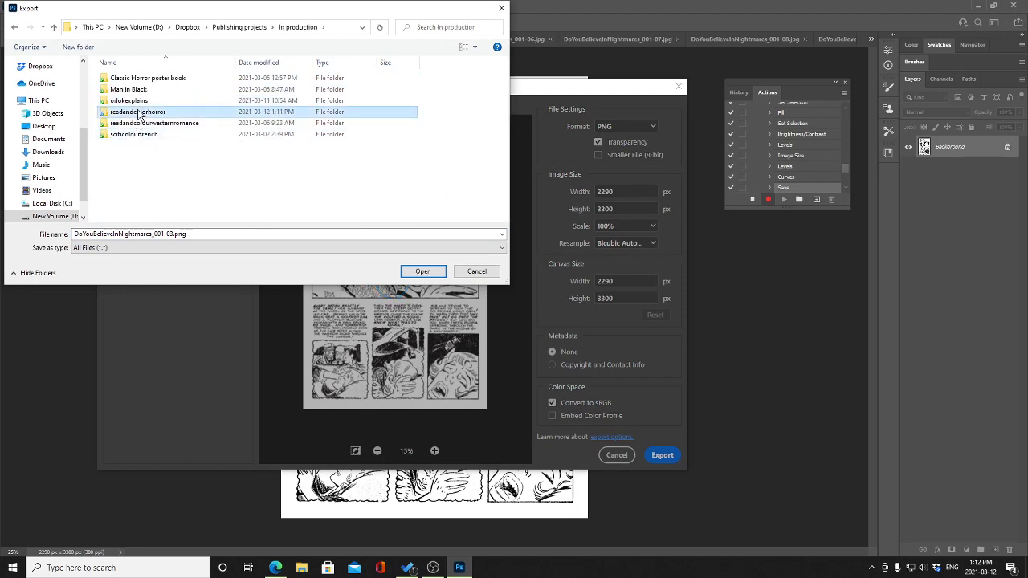
pyautogui.click(424, 272)
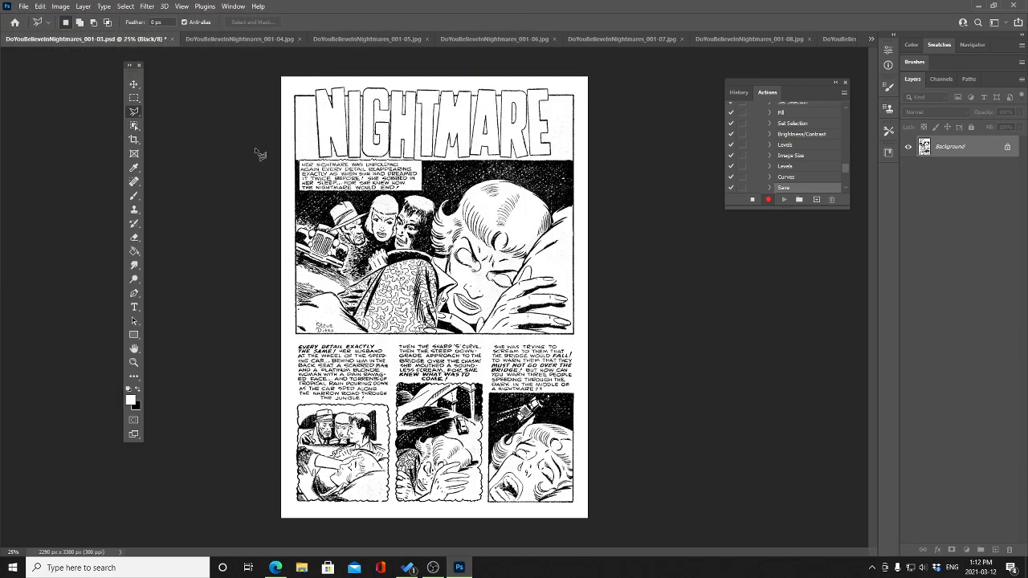
pyautogui.click(752, 200)
# Save the changes to DoYouBelieveInNightmares_001-03.psd and close the document
pyautogui.click(24, 7)
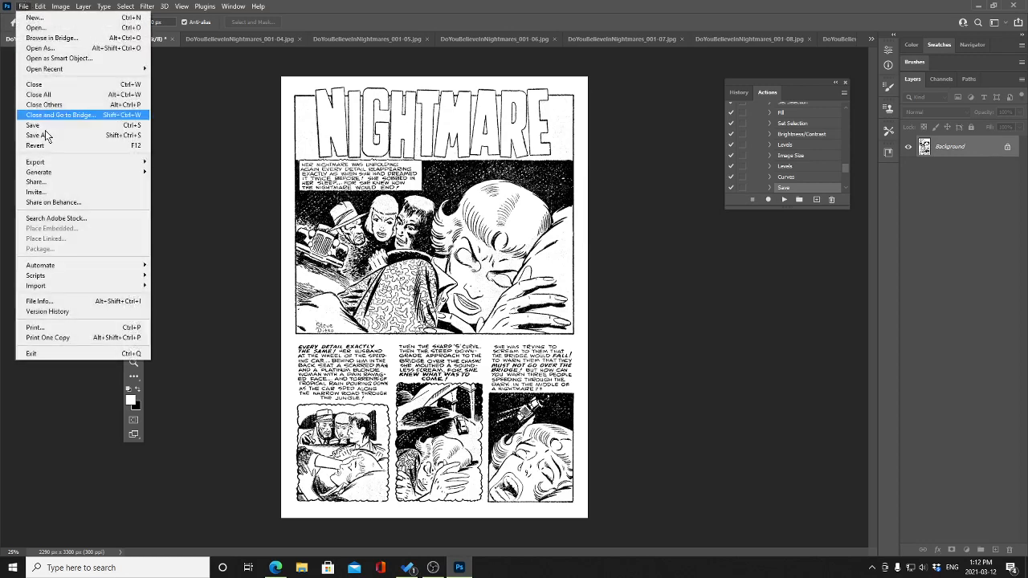
pyautogui.click(43, 129)
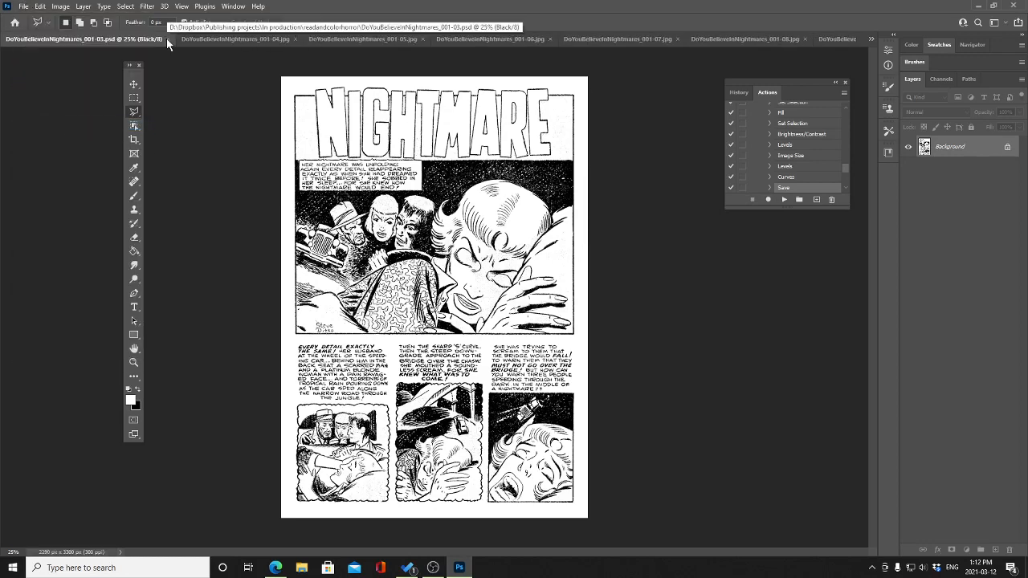
pyautogui.click(167, 38)
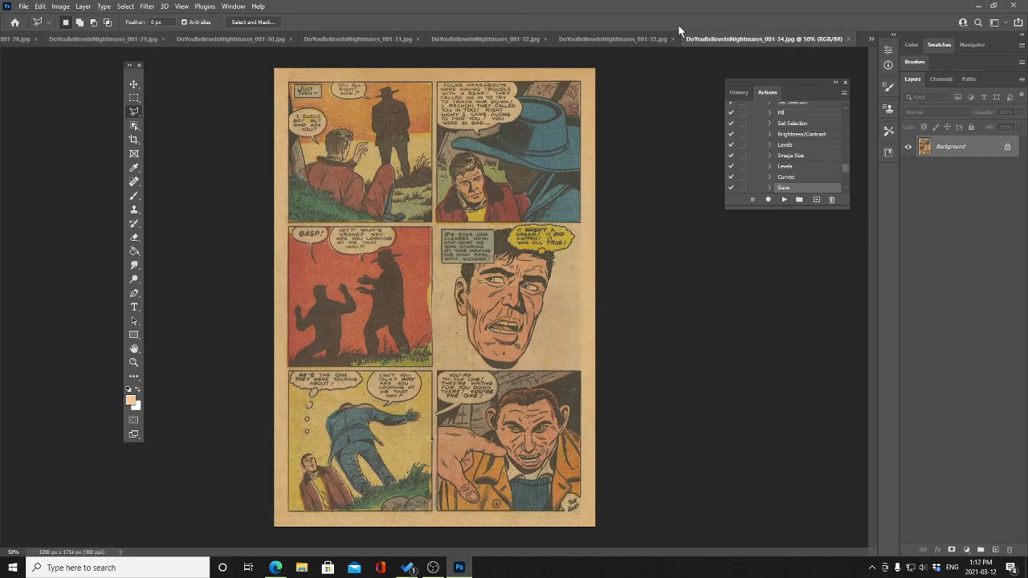
# Look through the open scans of the cover and pages 04 and 05, returning to the cover DoYouBelieveInNightmares_001-01.jpg
pyautogui.click(871, 38)
pyautogui.click(789, 43)
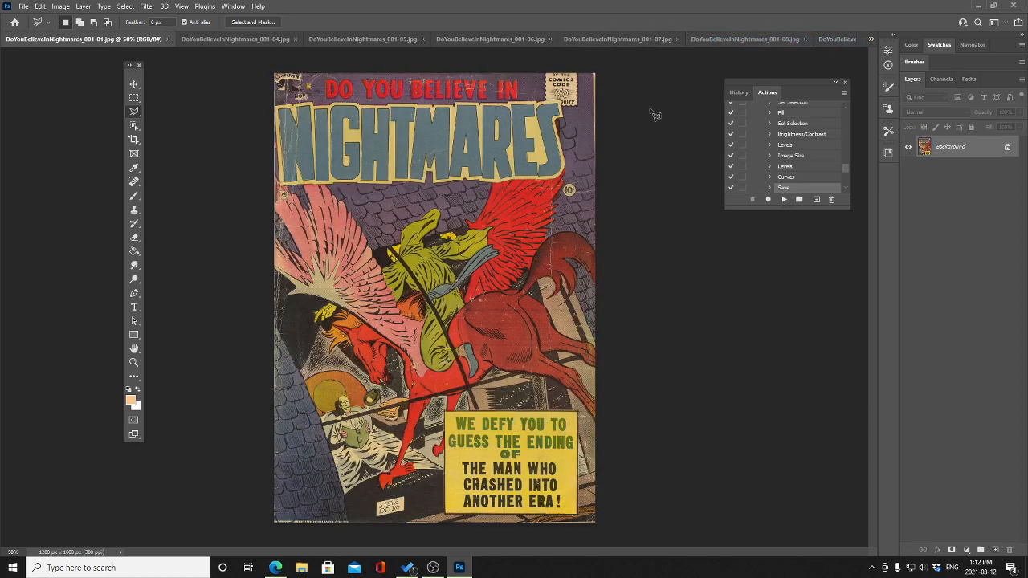
pyautogui.click(202, 37)
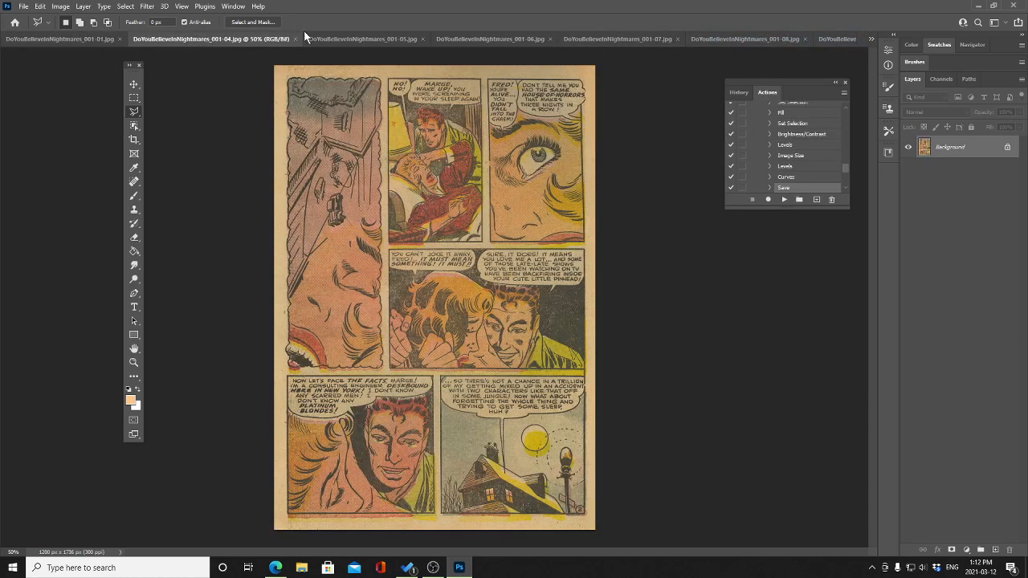
pyautogui.click(325, 38)
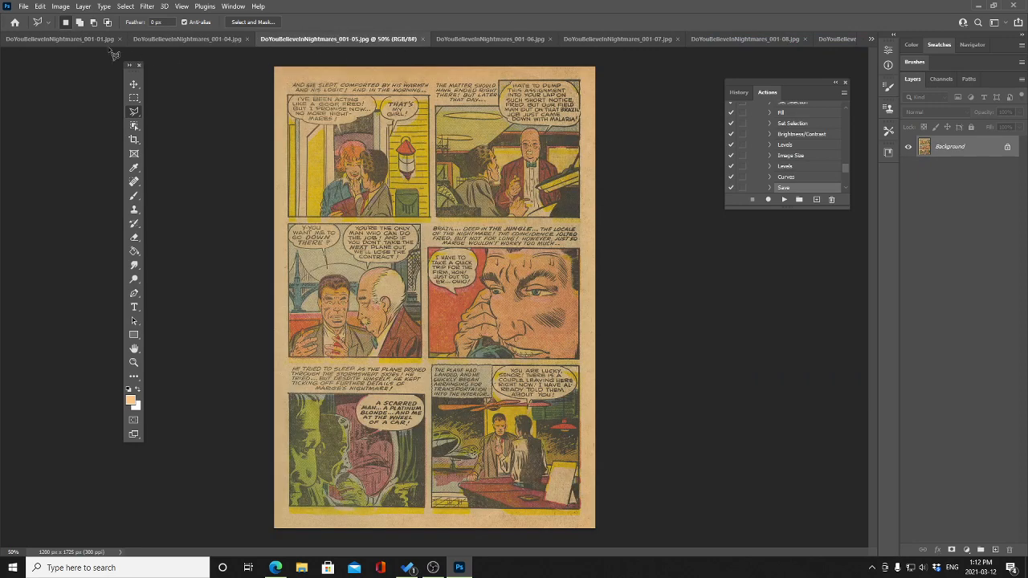
pyautogui.click(75, 39)
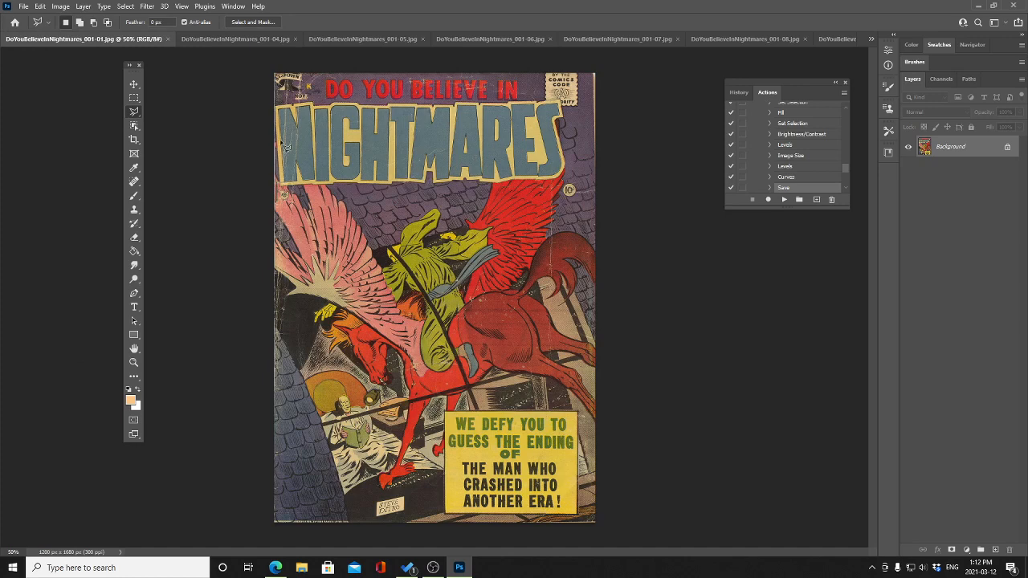
# Batch-run the readandcolourhorrorlinework action from Default Actions on the opened files, with the readandcolorhorror folder as destination
pyautogui.click(23, 6)
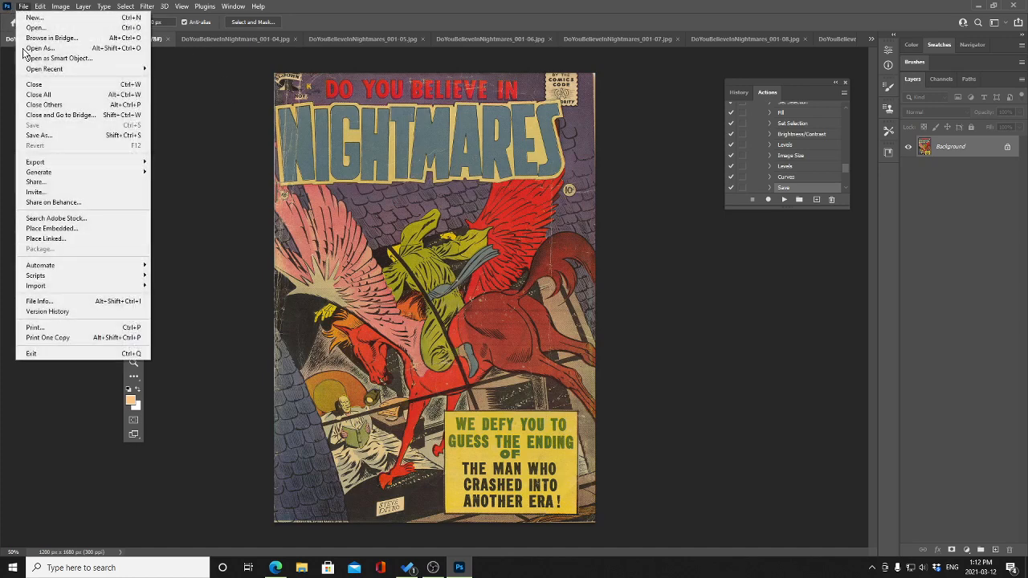
pyautogui.moveTo(90, 173)
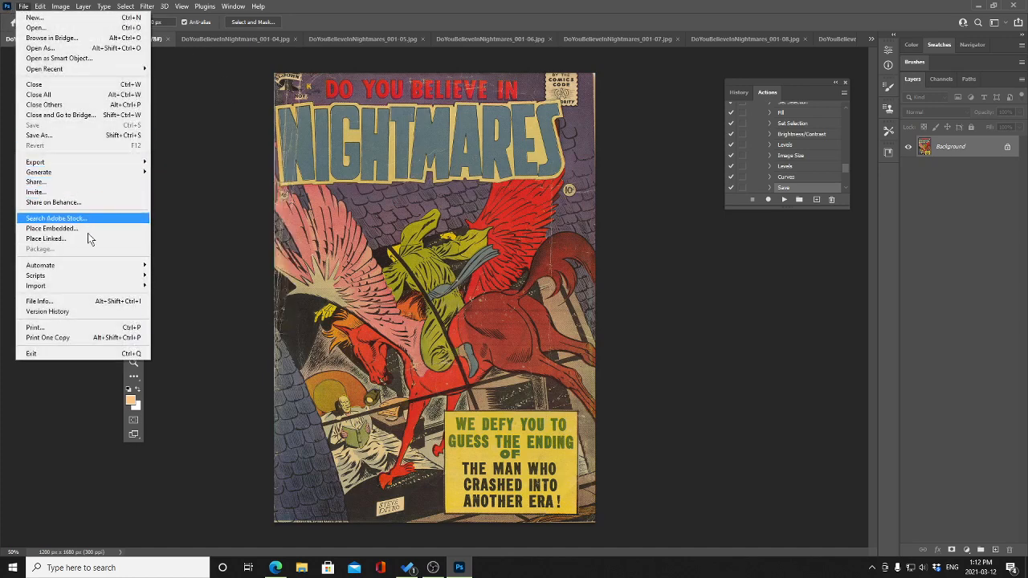
pyautogui.moveTo(101, 267)
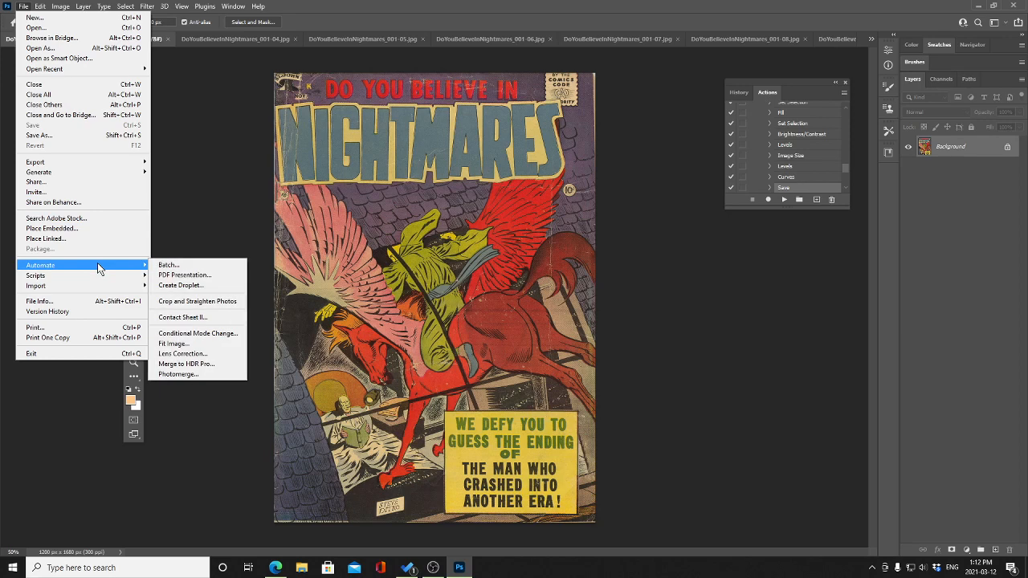
pyautogui.click(180, 266)
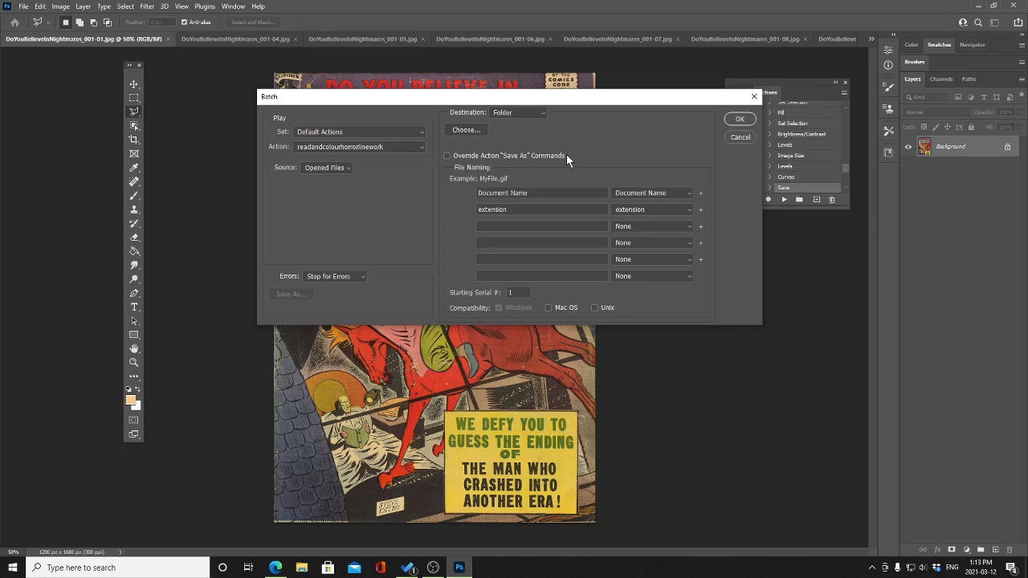
pyautogui.click(467, 131)
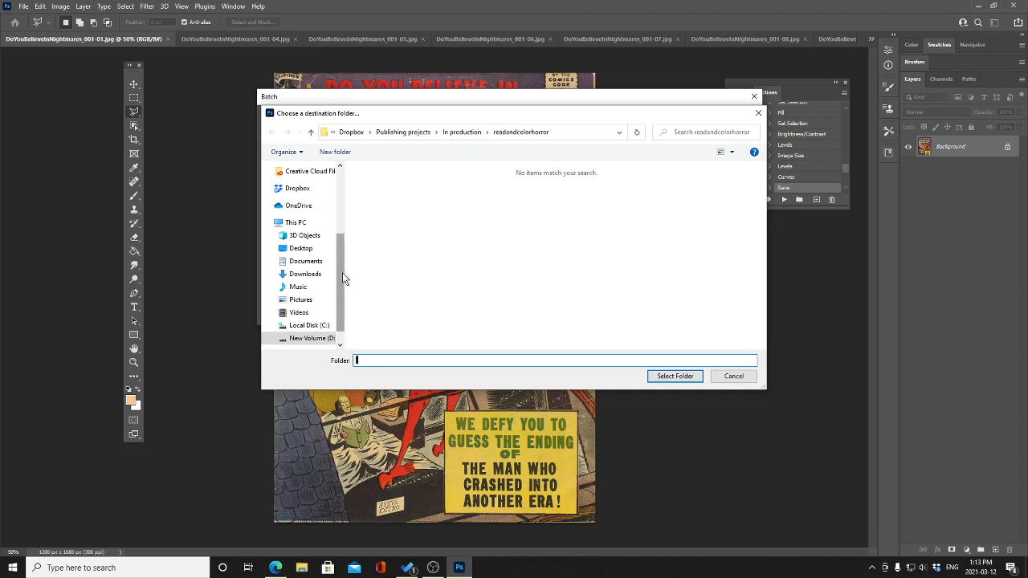
pyautogui.moveTo(343, 278); pyautogui.dragTo(342, 215)
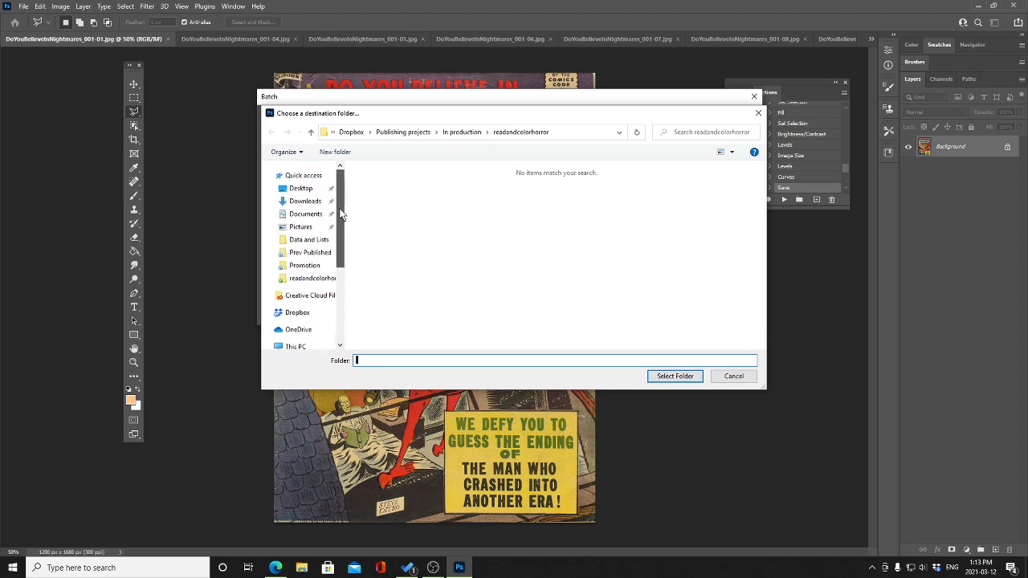
pyautogui.click(316, 279)
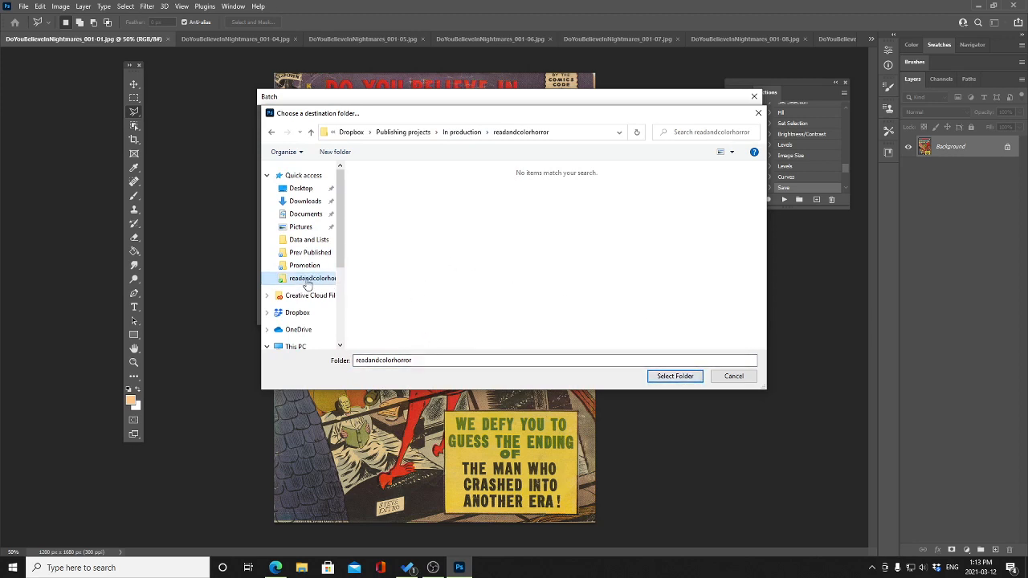
pyautogui.click(675, 376)
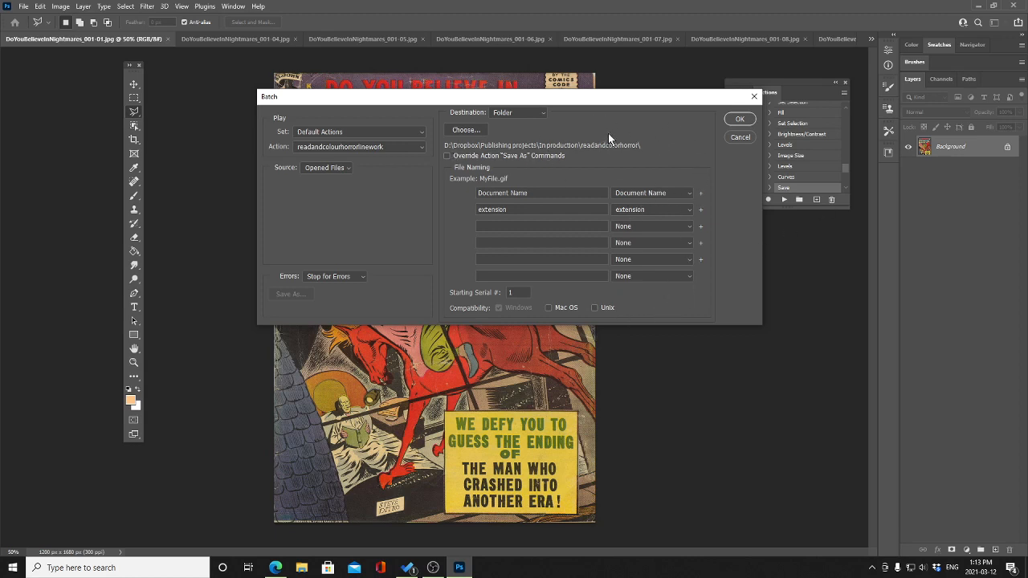
pyautogui.click(740, 118)
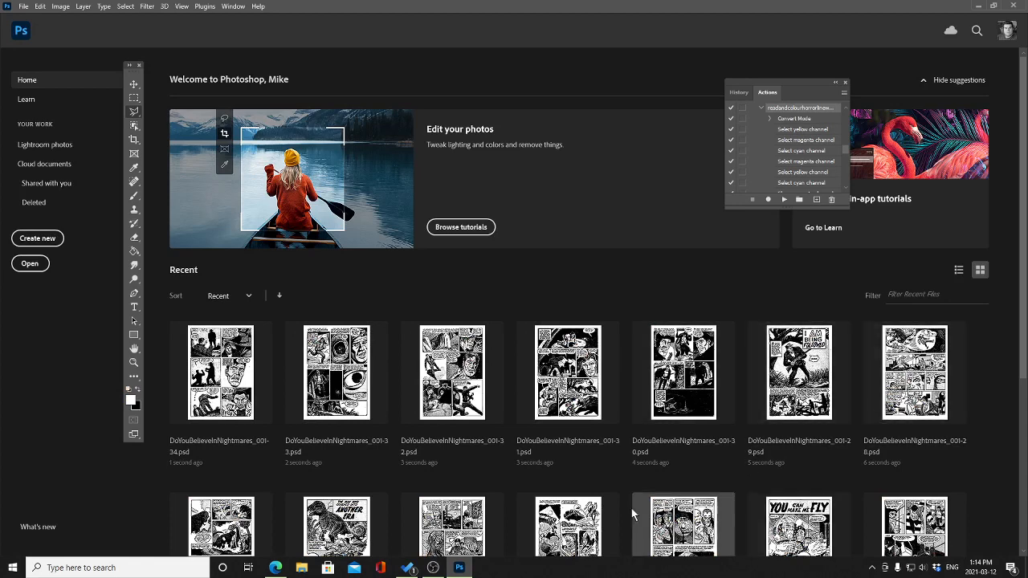
# Start opening files from the readandcolorhorror folder and select the DoYouBelieveInNightmares_001 PSD files 01, 03, 04, 05 and 06
pyautogui.click(30, 264)
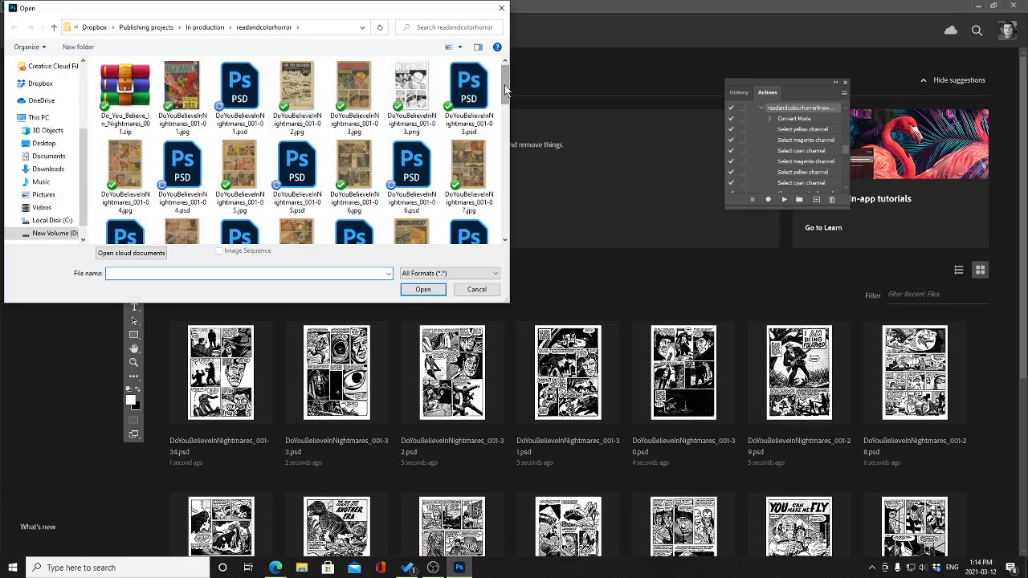
pyautogui.moveTo(504, 94); pyautogui.dragTo(467, 103)
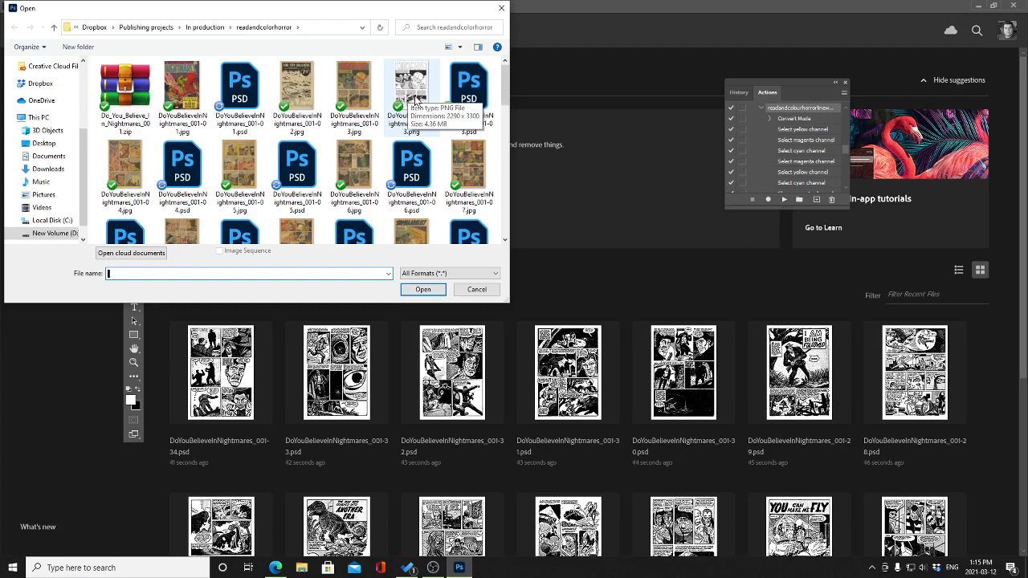
pyautogui.click(238, 86)
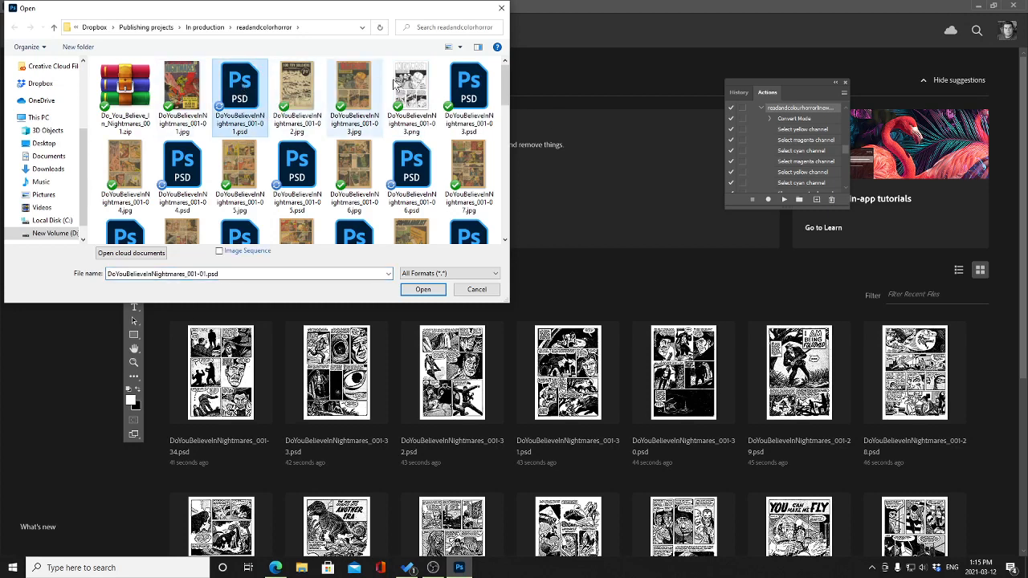
pyautogui.keyDown('ctrl'); pyautogui.click(474, 91); pyautogui.keyUp('ctrl')
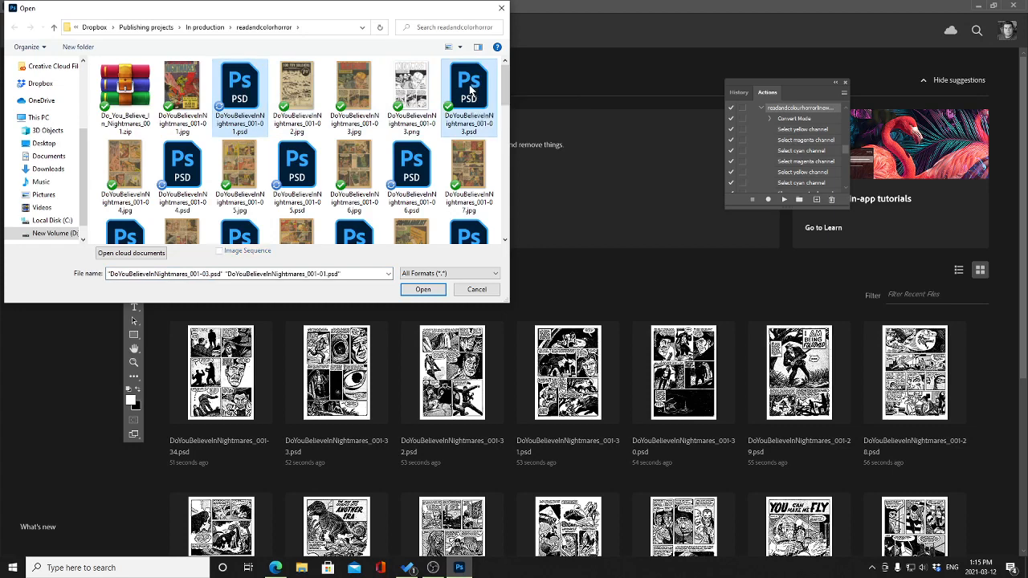
pyautogui.keyDown('ctrl'); pyautogui.click(181, 168); pyautogui.keyUp('ctrl')
pyautogui.keyDown('ctrl'); pyautogui.click(297, 164); pyautogui.keyUp('ctrl')
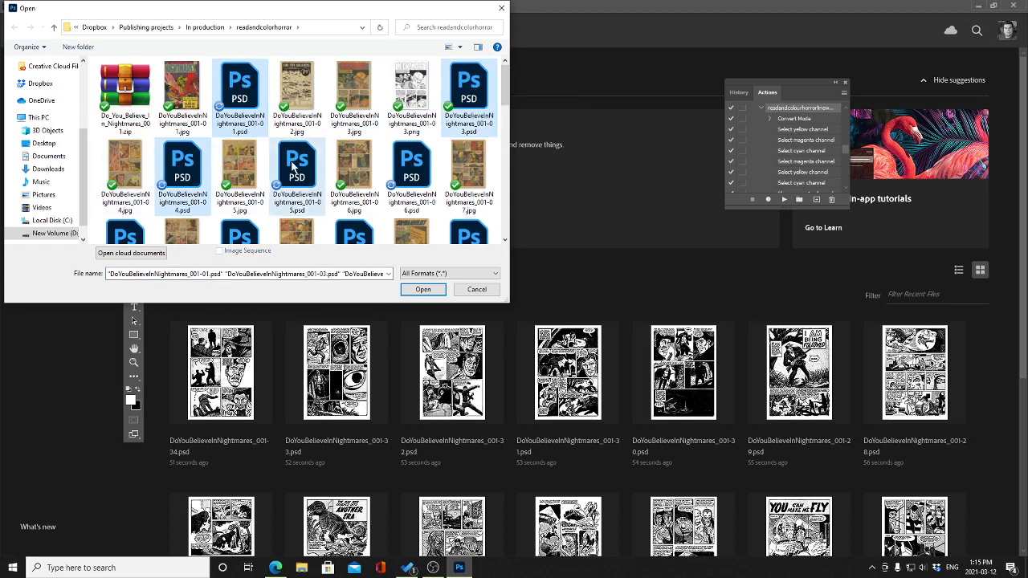
pyautogui.keyDown('ctrl'); pyautogui.click(405, 161); pyautogui.keyUp('ctrl')
# Add the DoYouBelieveInNightmares_001 PSD files 07 through 13 to the selection of files to open
pyautogui.scroll(-2, 511, 84)
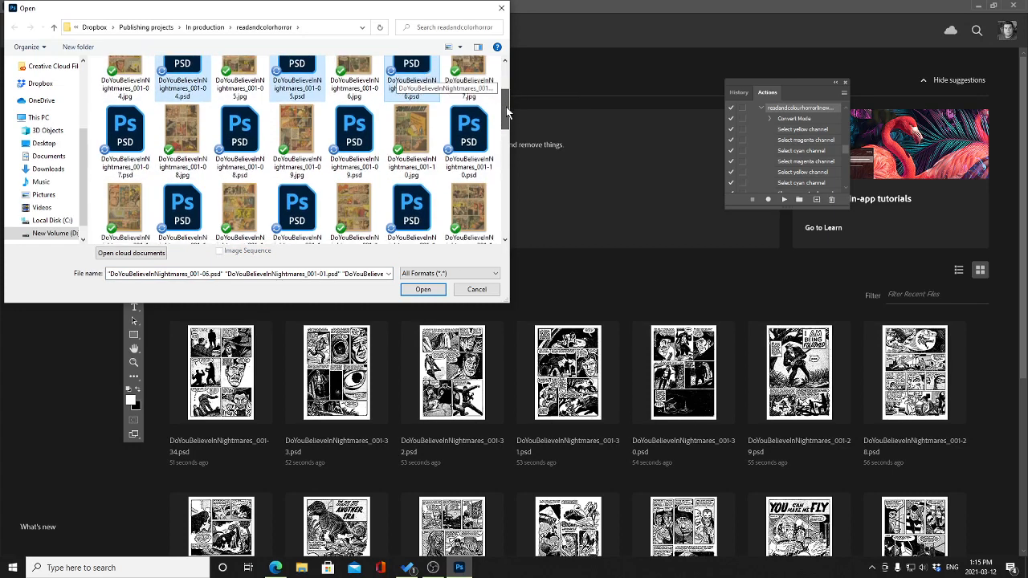
pyautogui.keyDown('ctrl'); pyautogui.click(469, 133); pyautogui.keyUp('ctrl')
pyautogui.keyDown('ctrl'); pyautogui.click(353, 132); pyautogui.keyUp('ctrl')
pyautogui.keyDown('ctrl'); pyautogui.click(240, 133); pyautogui.keyUp('ctrl')
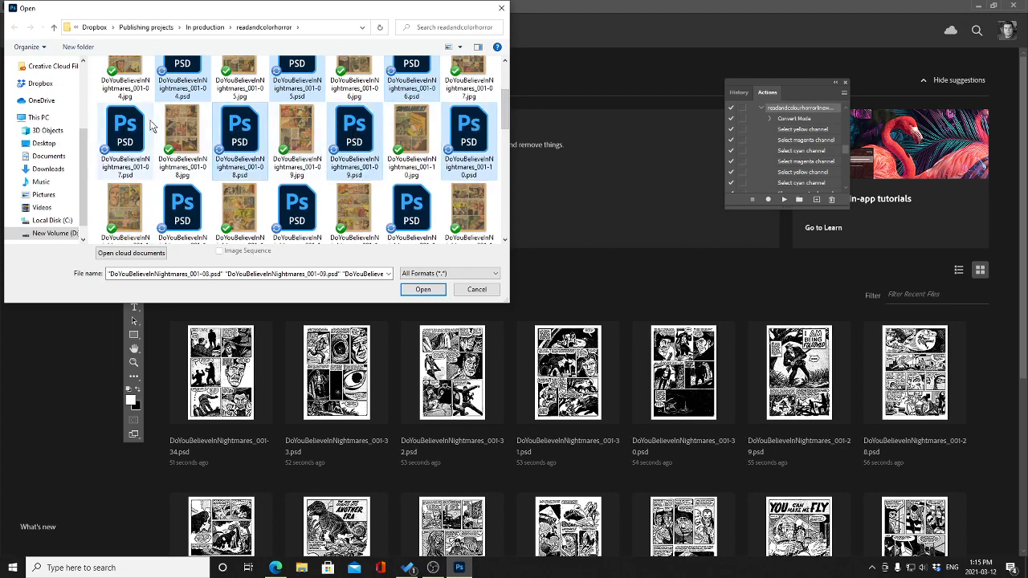
pyautogui.keyDown('ctrl'); pyautogui.click(124, 132); pyautogui.keyUp('ctrl')
pyautogui.keyDown('ctrl'); pyautogui.click(178, 209); pyautogui.keyUp('ctrl')
pyautogui.keyDown('ctrl'); pyautogui.click(297, 193); pyautogui.keyUp('ctrl')
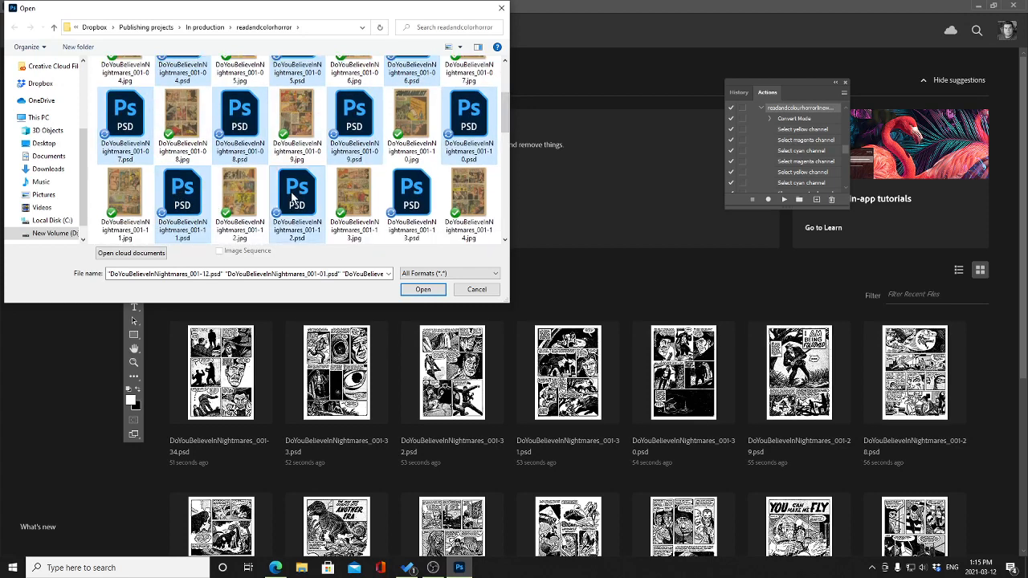
pyautogui.keyDown('ctrl'); pyautogui.click(405, 191); pyautogui.keyUp('ctrl')
# Add the DoYouBelieveInNightmares_001 PSD files 14 through 19 to the selection of files to open
pyautogui.moveTo(506, 106); pyautogui.dragTo(514, 137)
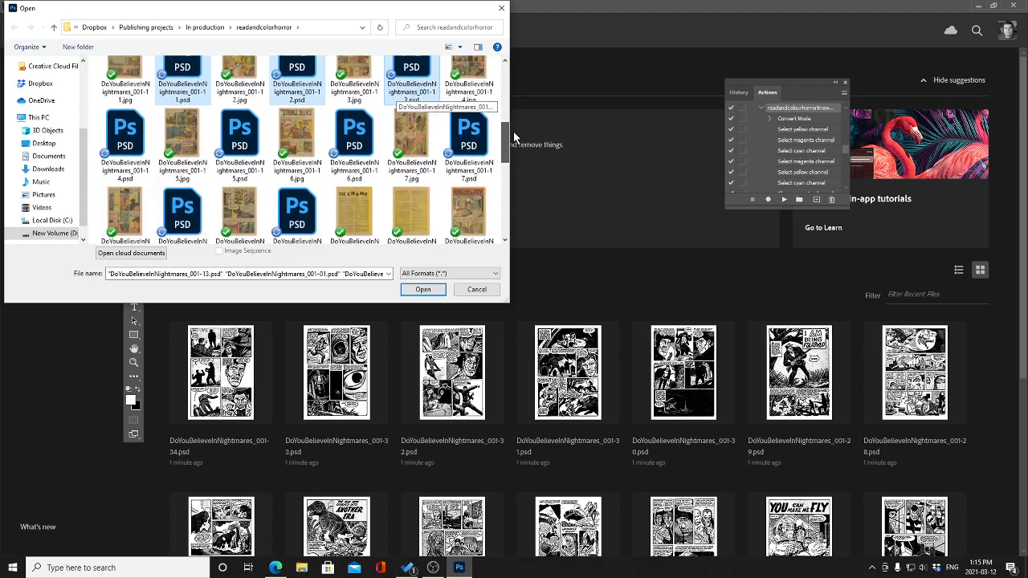
pyautogui.keyDown('ctrl'); pyautogui.click(474, 137); pyautogui.keyUp('ctrl')
pyautogui.keyDown('ctrl'); pyautogui.click(351, 141); pyautogui.keyUp('ctrl')
pyautogui.keyDown('ctrl'); pyautogui.click(240, 132); pyautogui.keyUp('ctrl')
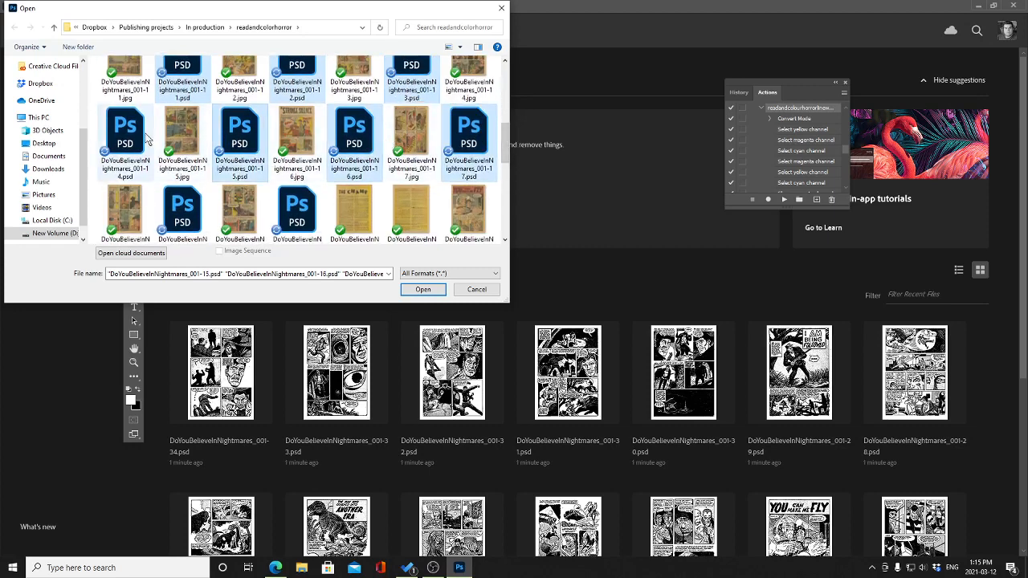
pyautogui.keyDown('ctrl'); pyautogui.click(125, 132); pyautogui.keyUp('ctrl')
pyautogui.keyDown('ctrl'); pyautogui.click(201, 213); pyautogui.keyUp('ctrl')
pyautogui.keyDown('ctrl'); pyautogui.click(295, 197); pyautogui.keyUp('ctrl')
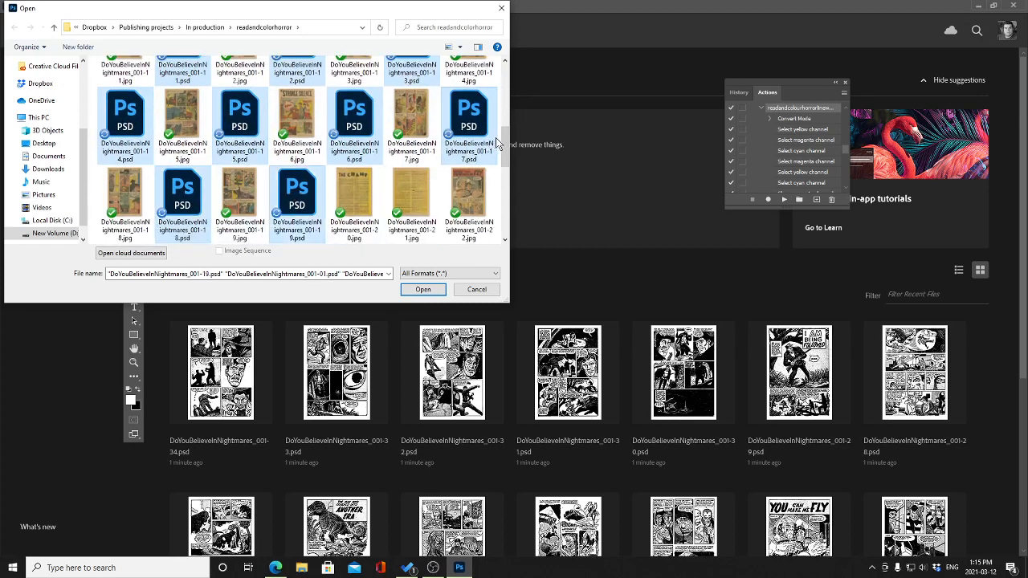
# Add the DoYouBelieveInNightmares_001 PSD files 22 through 28 to the selection of files to open
pyautogui.moveTo(506, 146); pyautogui.dragTo(511, 181)
pyautogui.keyDown('ctrl'); pyautogui.click(469, 124); pyautogui.keyUp('ctrl')
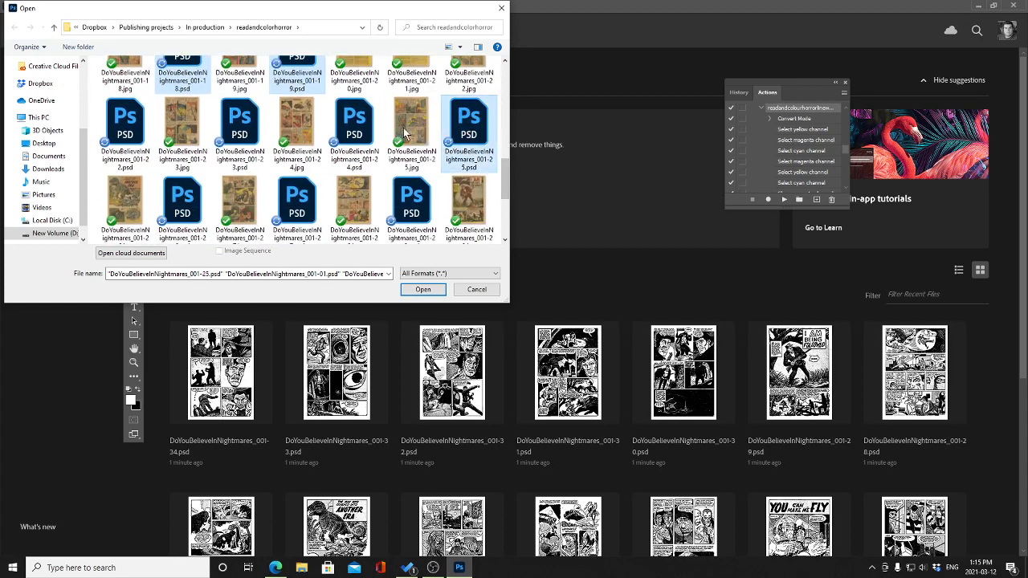
pyautogui.keyDown('ctrl'); pyautogui.click(354, 125); pyautogui.keyUp('ctrl')
pyautogui.keyDown('ctrl'); pyautogui.click(237, 127); pyautogui.keyUp('ctrl')
pyautogui.keyDown('ctrl'); pyautogui.click(125, 128); pyautogui.keyUp('ctrl')
pyautogui.keyDown('ctrl'); pyautogui.click(182, 207); pyautogui.keyUp('ctrl')
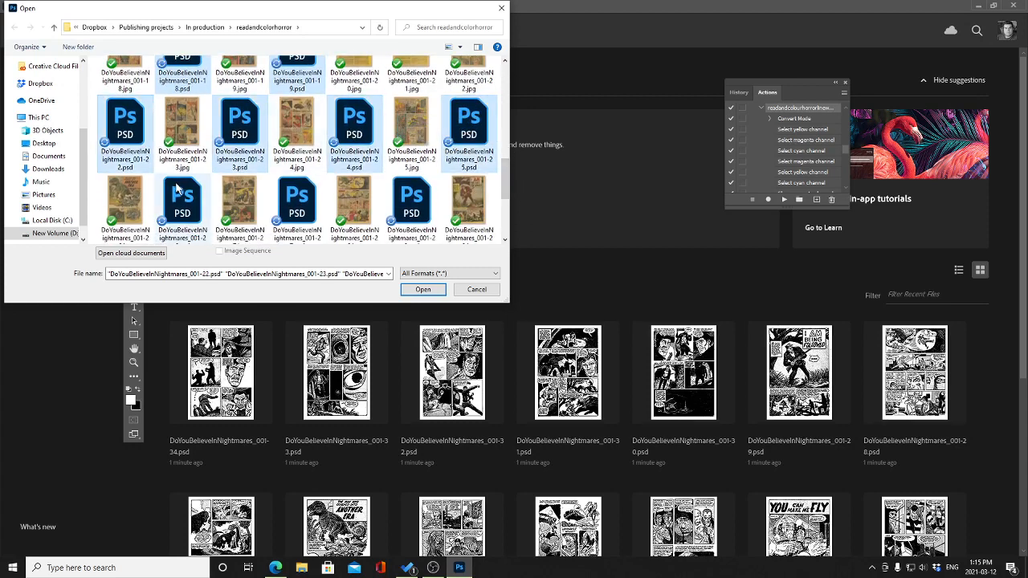
pyautogui.keyDown('ctrl'); pyautogui.click(305, 198); pyautogui.keyUp('ctrl')
pyautogui.keyDown('ctrl'); pyautogui.click(412, 193); pyautogui.keyUp('ctrl')
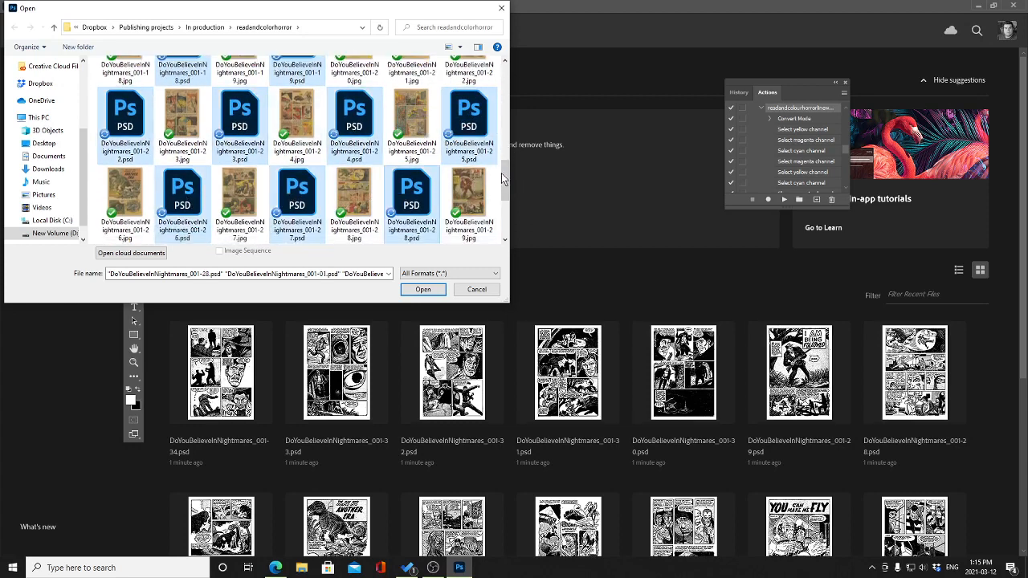
# Add the DoYouBelieveInNightmares_001 PSD files 29 through 34 to the selection and open all selected files
pyautogui.moveTo(505, 170); pyautogui.dragTo(508, 210)
pyautogui.keyDown('ctrl'); pyautogui.click(469, 112); pyautogui.keyUp('ctrl')
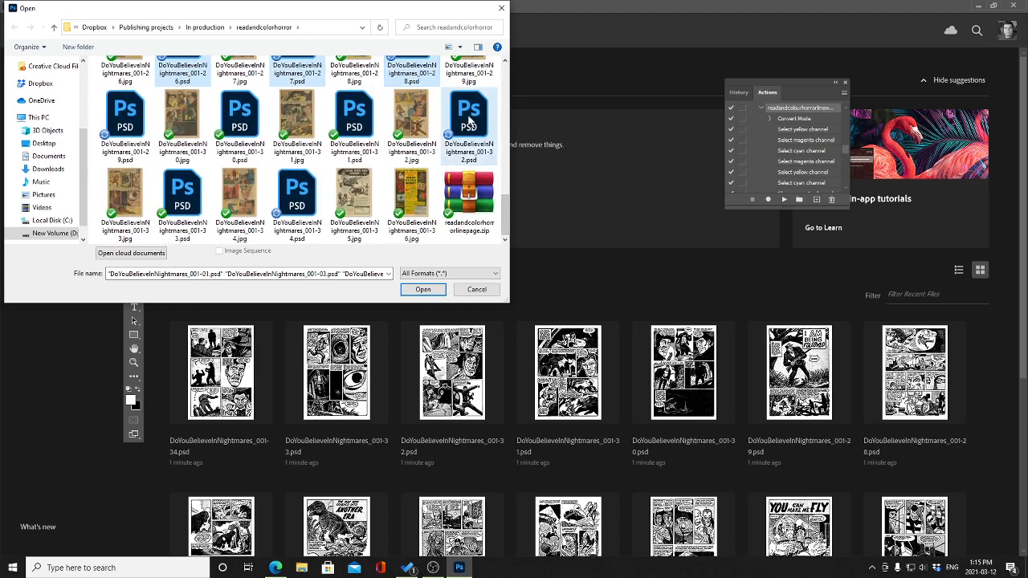
pyautogui.keyDown('ctrl'); pyautogui.click(352, 122); pyautogui.keyUp('ctrl')
pyautogui.keyDown('ctrl'); pyautogui.click(240, 120); pyautogui.keyUp('ctrl')
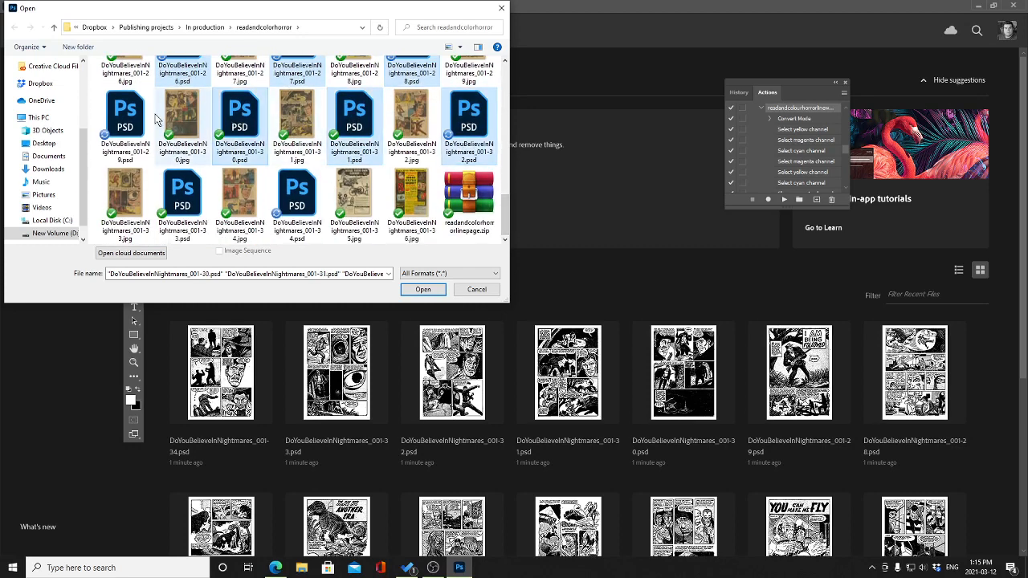
pyautogui.keyDown('ctrl'); pyautogui.click(124, 121); pyautogui.keyUp('ctrl')
pyautogui.keyDown('ctrl'); pyautogui.click(296, 201); pyautogui.keyUp('ctrl')
pyautogui.keyDown('ctrl'); pyautogui.click(182, 196); pyautogui.keyUp('ctrl')
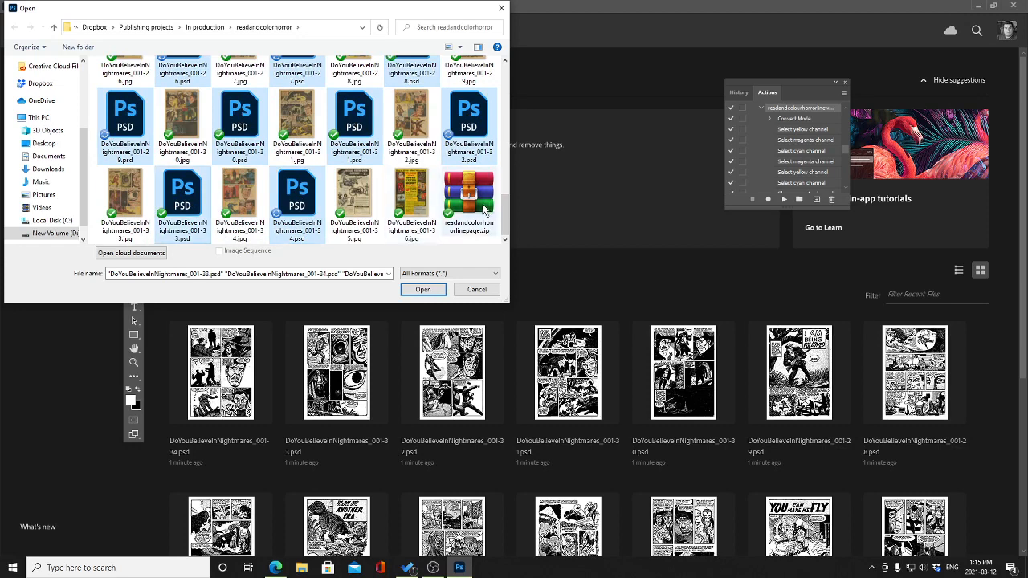
pyautogui.click(423, 289)
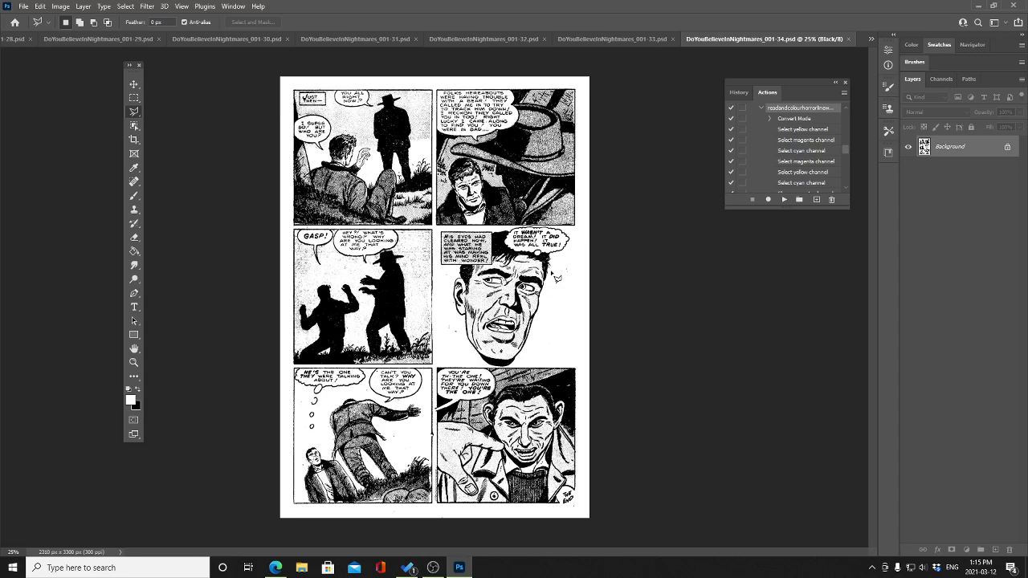
# Look through the extracted linework of pages 33, 31, 30, 29 and 28, returning to DoYouBelieveInNightmares_001-34.psd
pyautogui.click(586, 42)
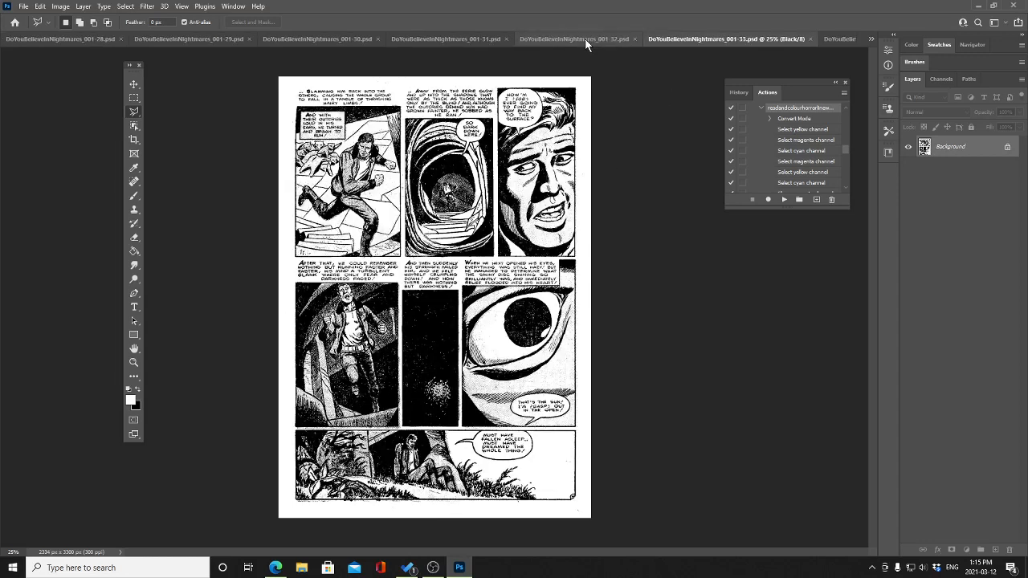
pyautogui.click(452, 42)
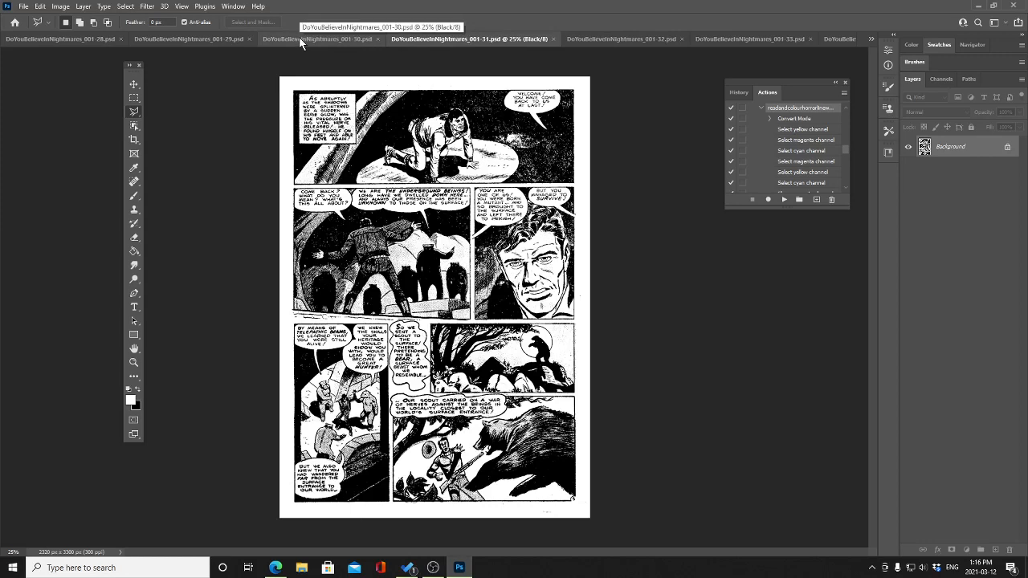
pyautogui.click(302, 43)
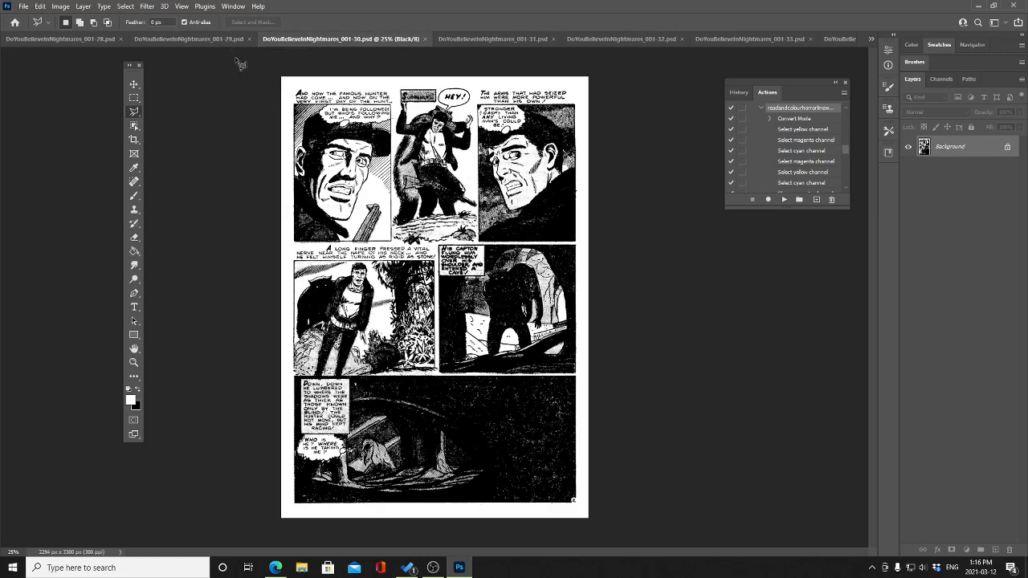
pyautogui.click(199, 38)
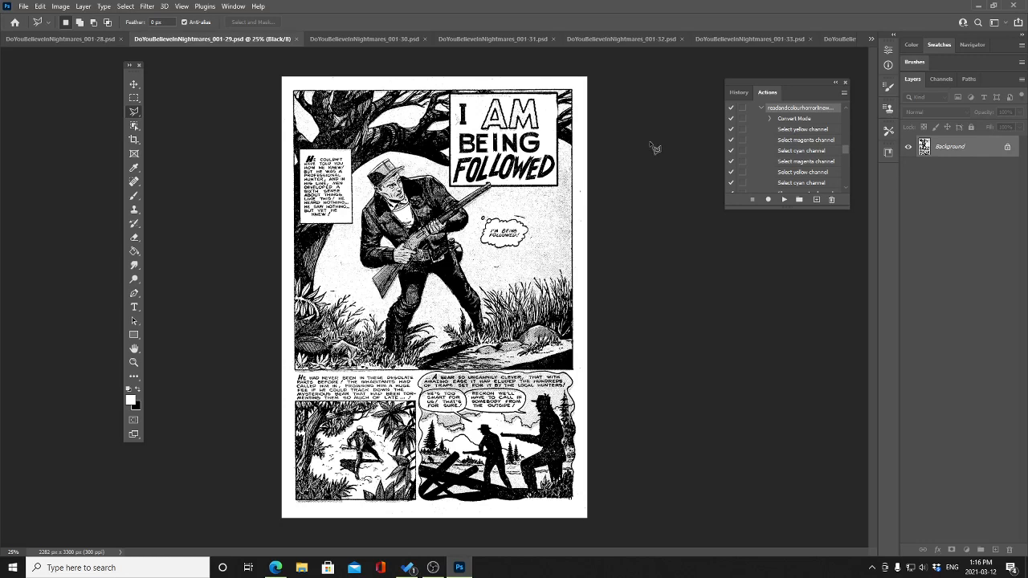
pyautogui.click(64, 45)
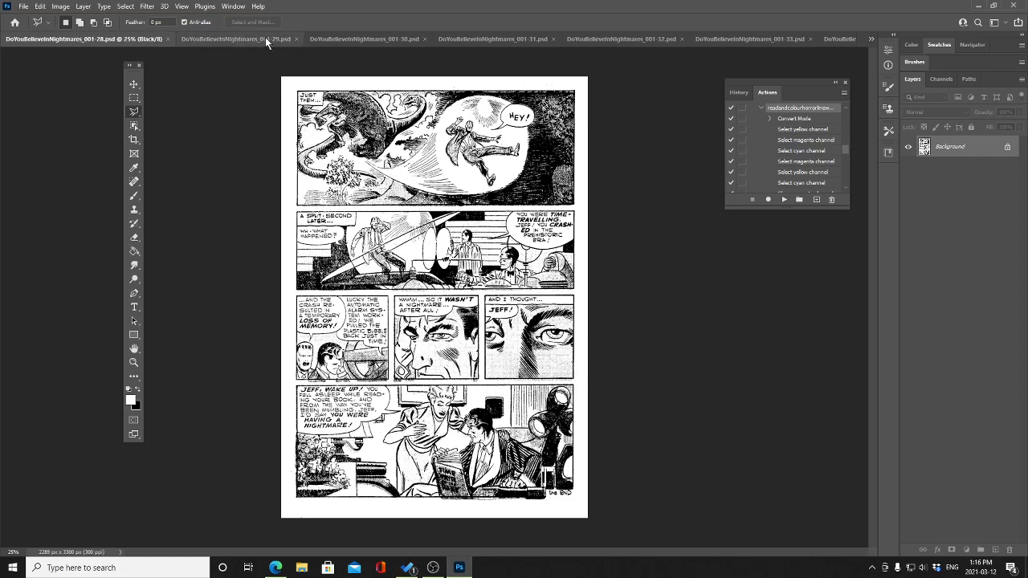
pyautogui.click(835, 41)
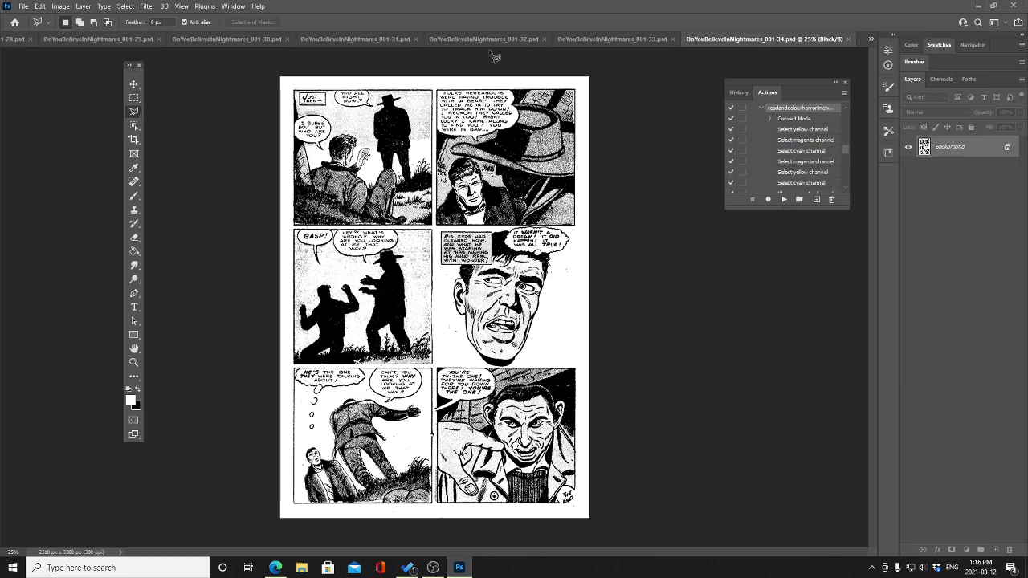
# Export page 34 as a PNG at 100% scale with transparency and sRGB conversion
pyautogui.click(23, 7)
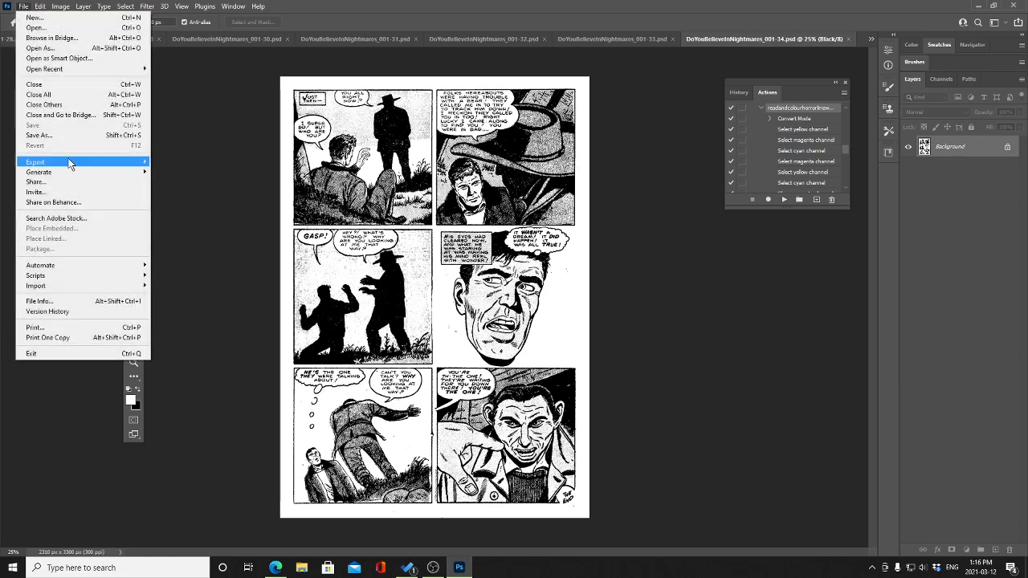
pyautogui.moveTo(71, 162)
pyautogui.click(170, 172)
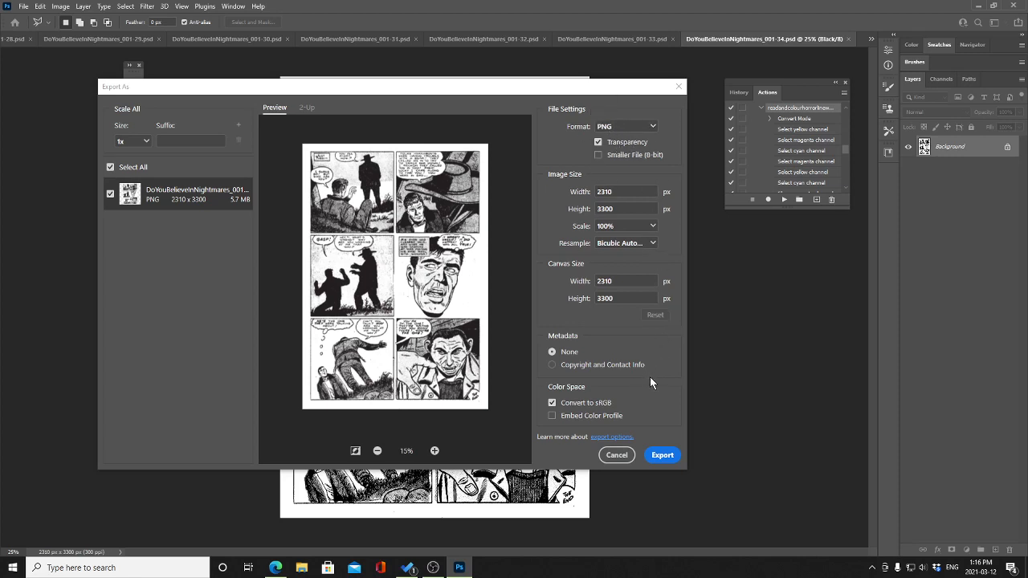
pyautogui.click(663, 455)
pyautogui.click(426, 274)
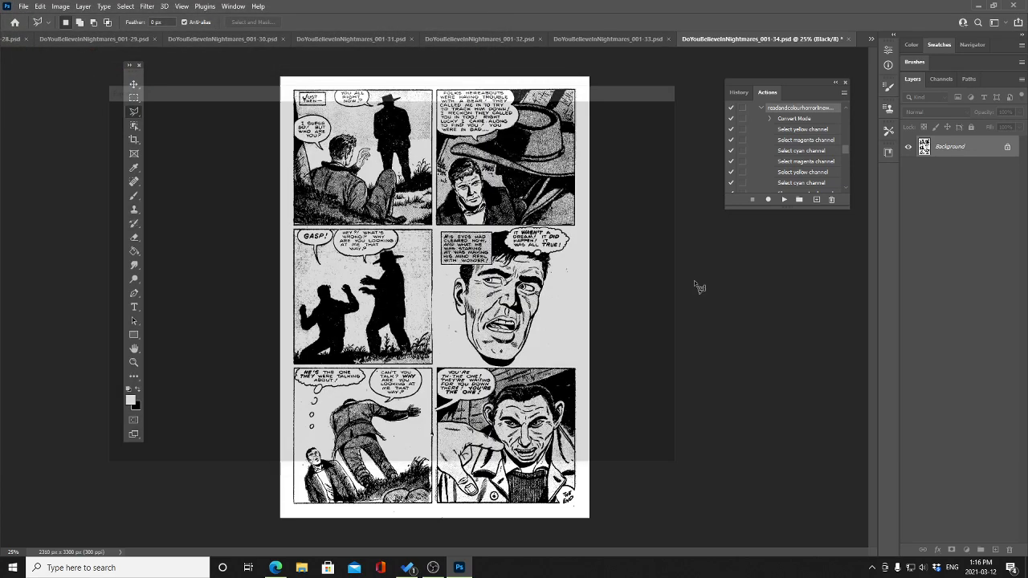
# Save DoYouBelieveInNightmares_001-34.psd and close it
pyautogui.click(23, 7)
pyautogui.click(46, 126)
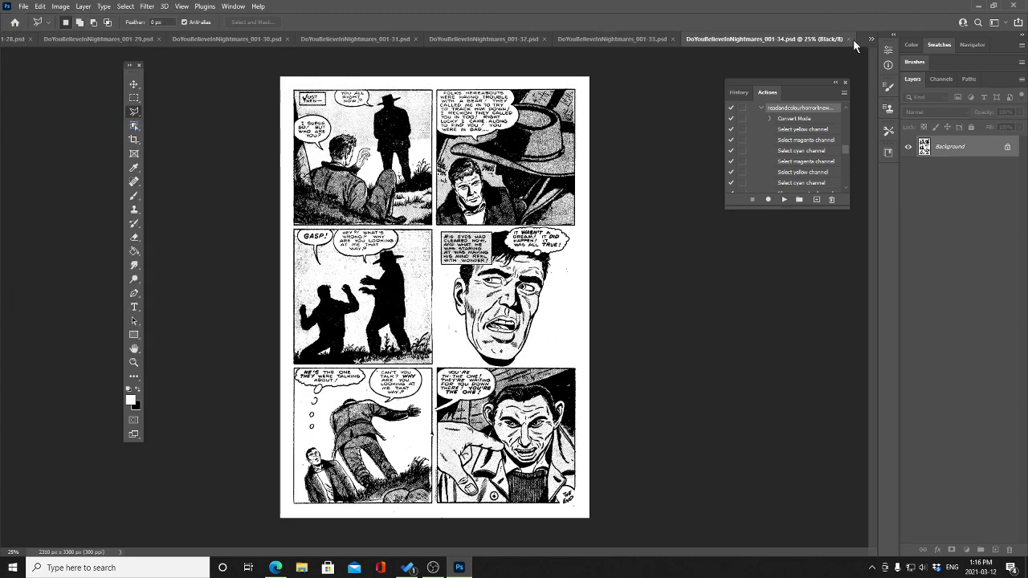
pyautogui.click(848, 39)
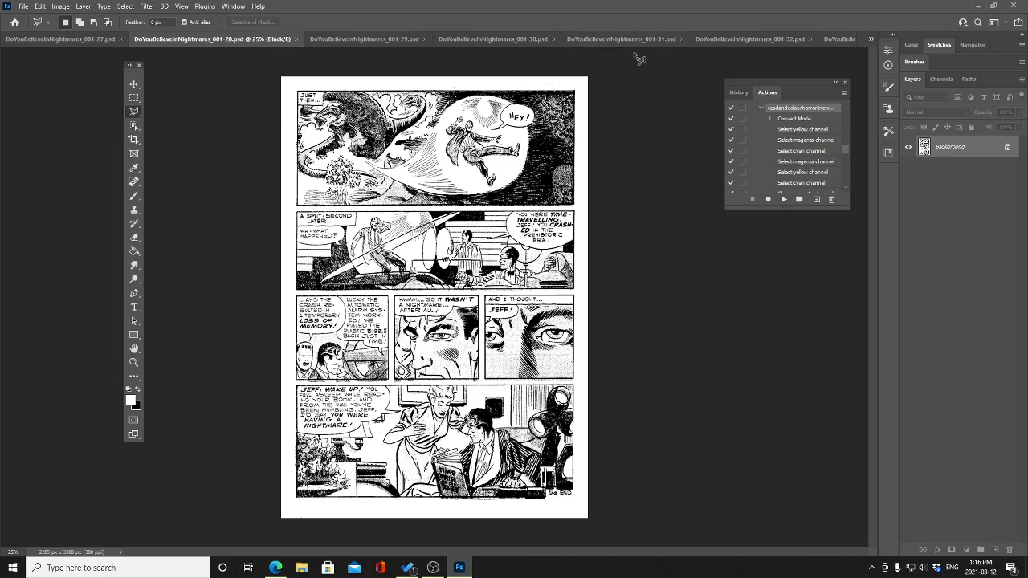
# Export page 28 at 100% scale as DoYouBelieveInNightmares_001-28.png into the readandcolorhorror folder
pyautogui.click(25, 7)
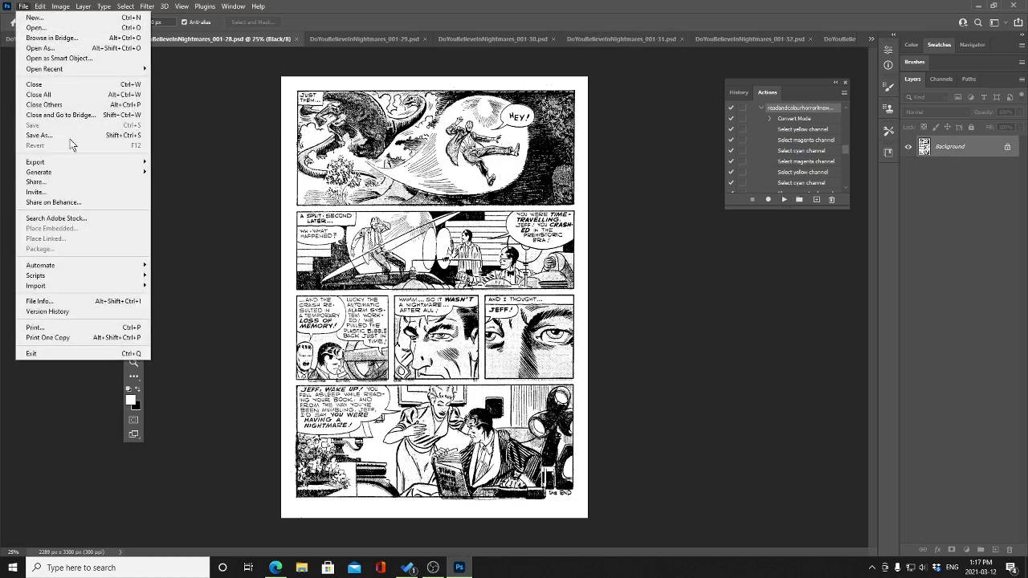
pyautogui.moveTo(82, 162)
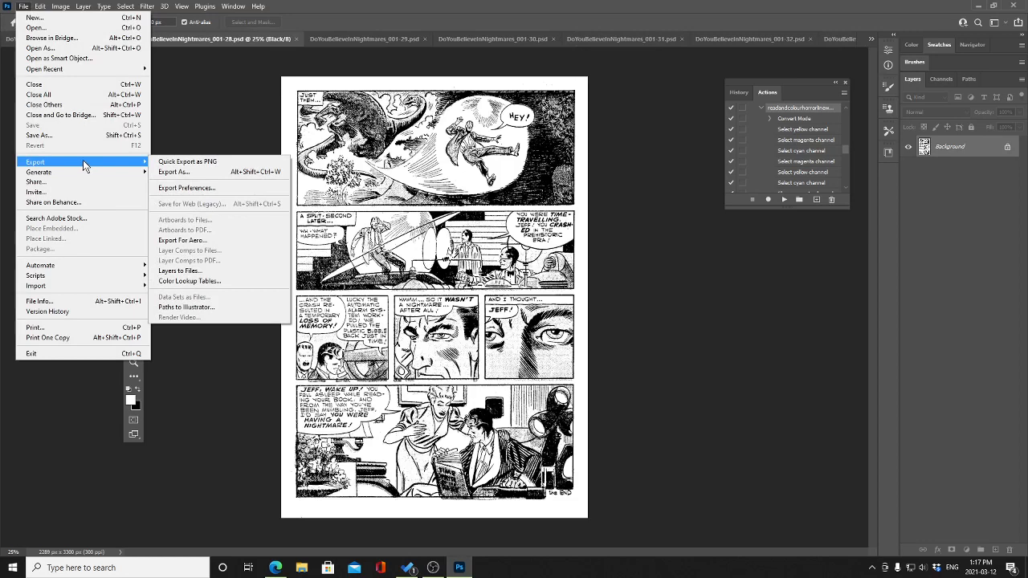
pyautogui.click(178, 171)
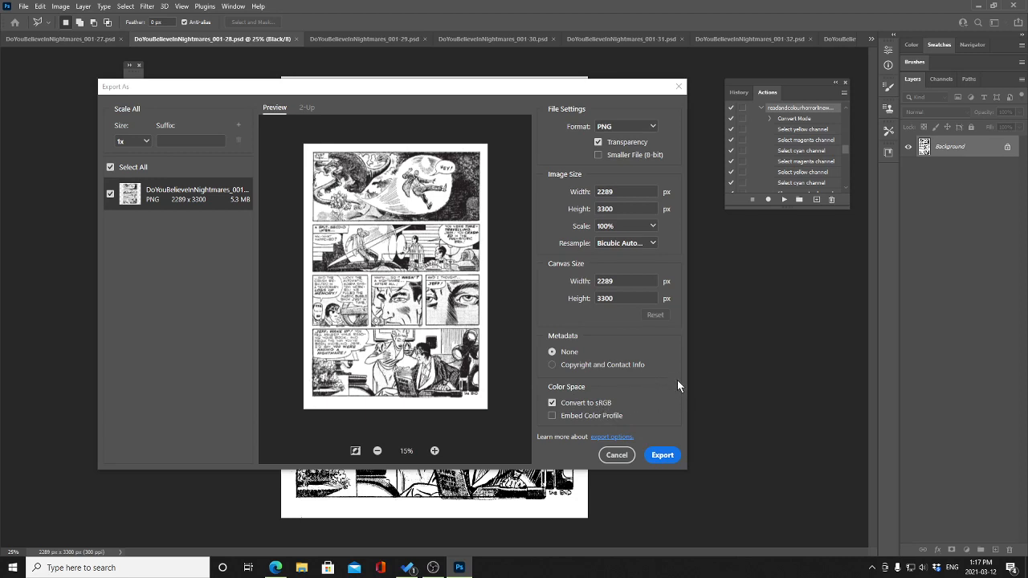
pyautogui.click(663, 456)
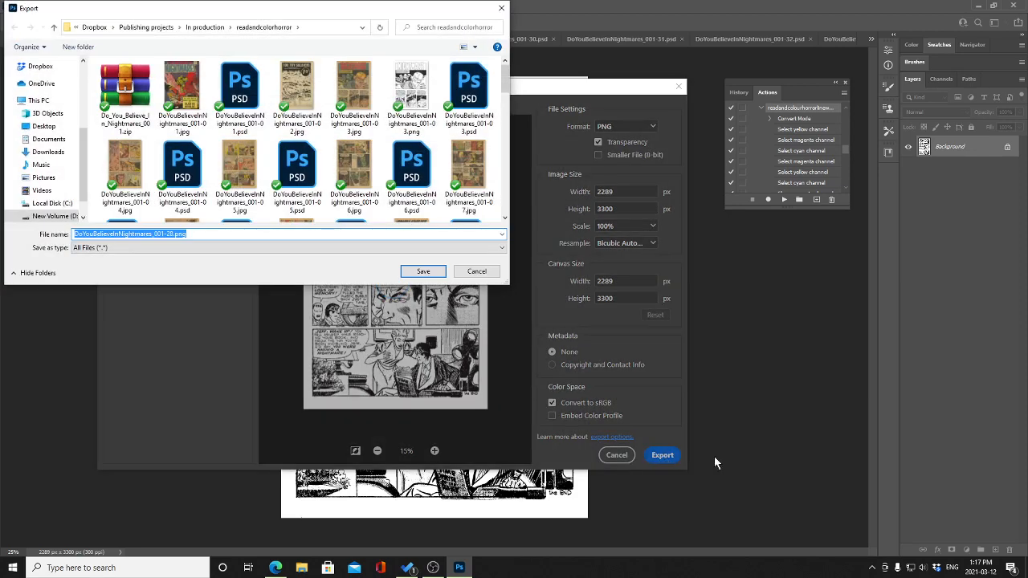
pyautogui.click(416, 271)
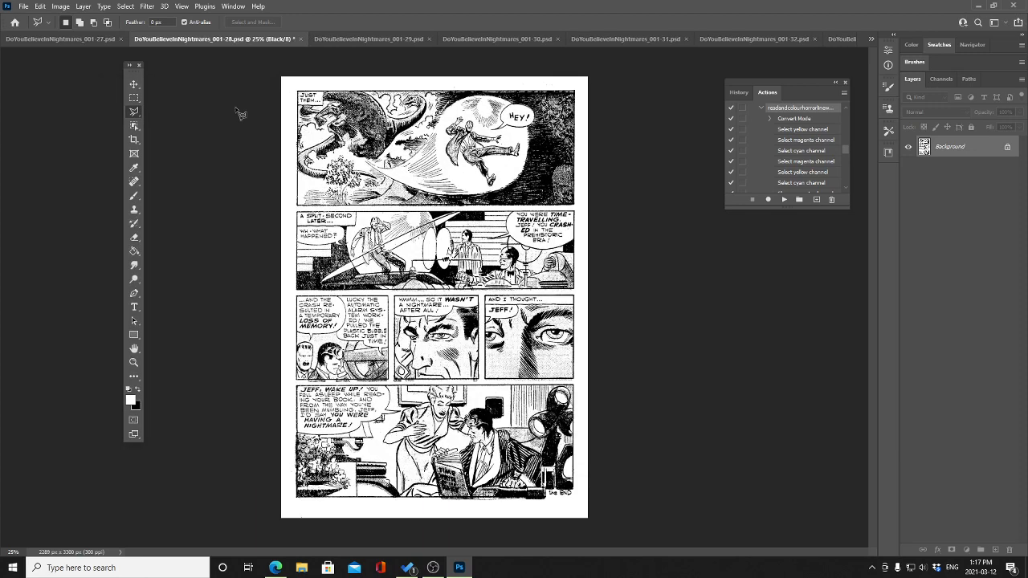
# Save DoYouBelieveInNightmares_001-28.psd and close it
pyautogui.click(23, 7)
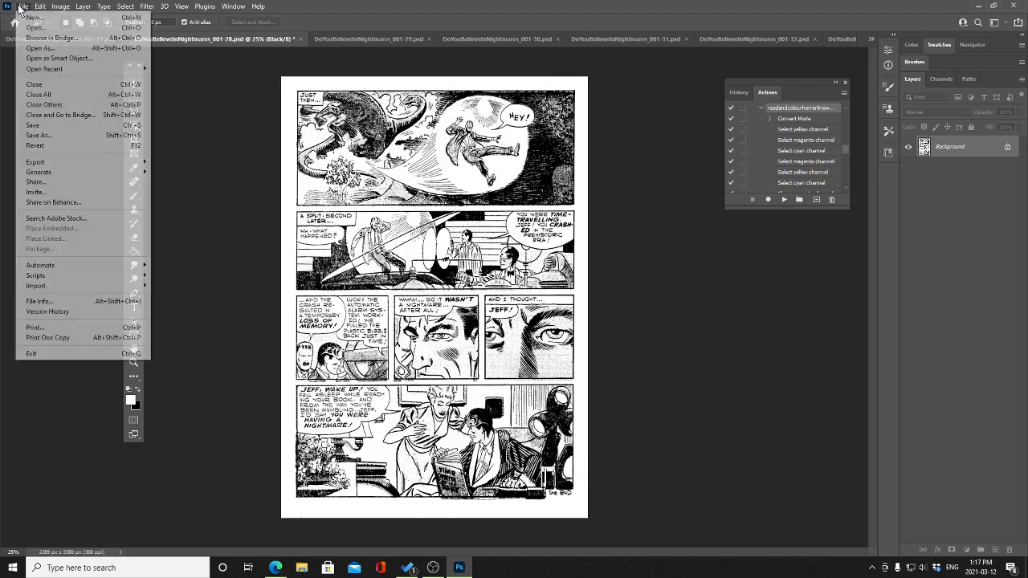
pyautogui.click(53, 126)
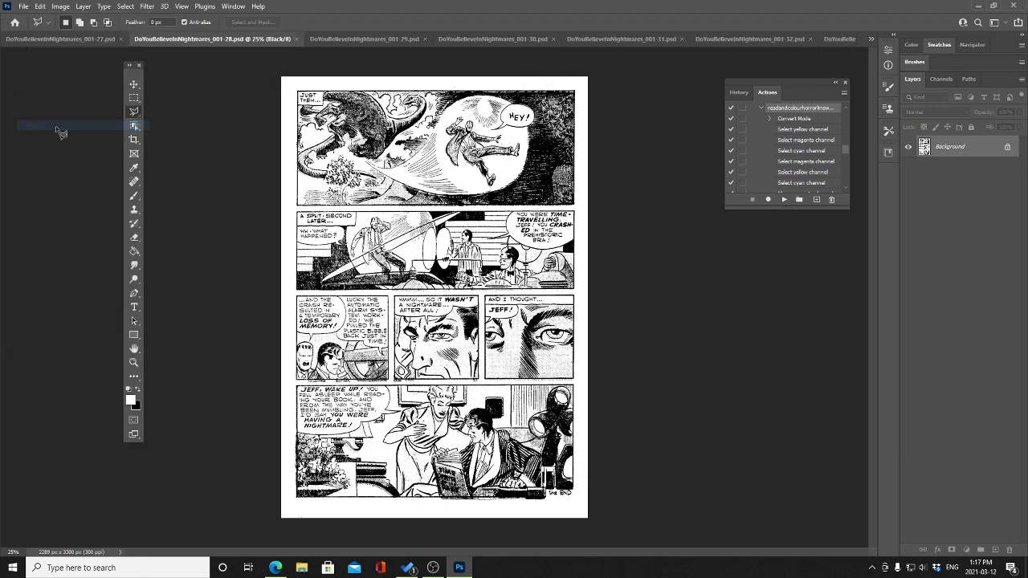
pyautogui.click(295, 39)
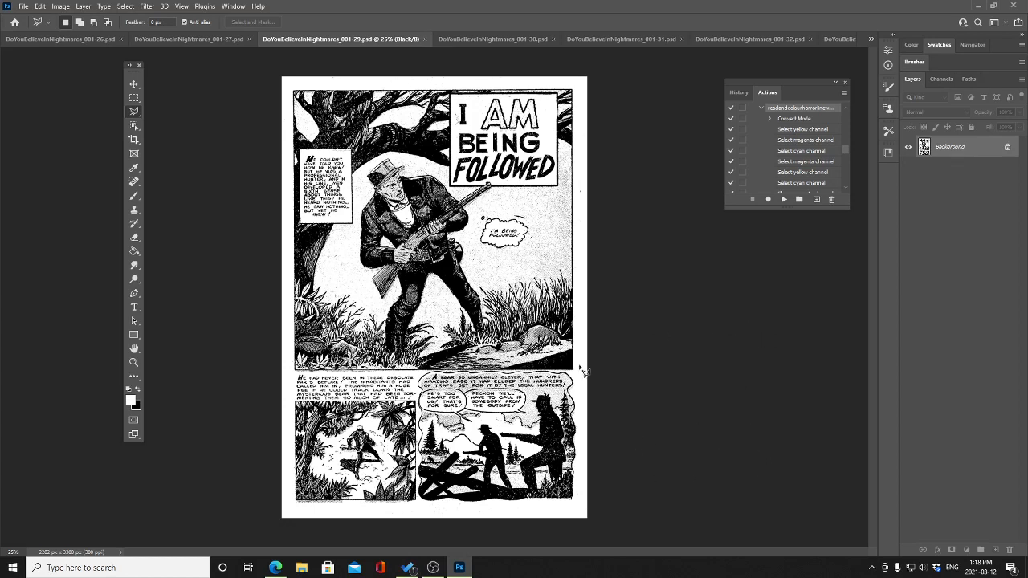
pyautogui.click(433, 567)
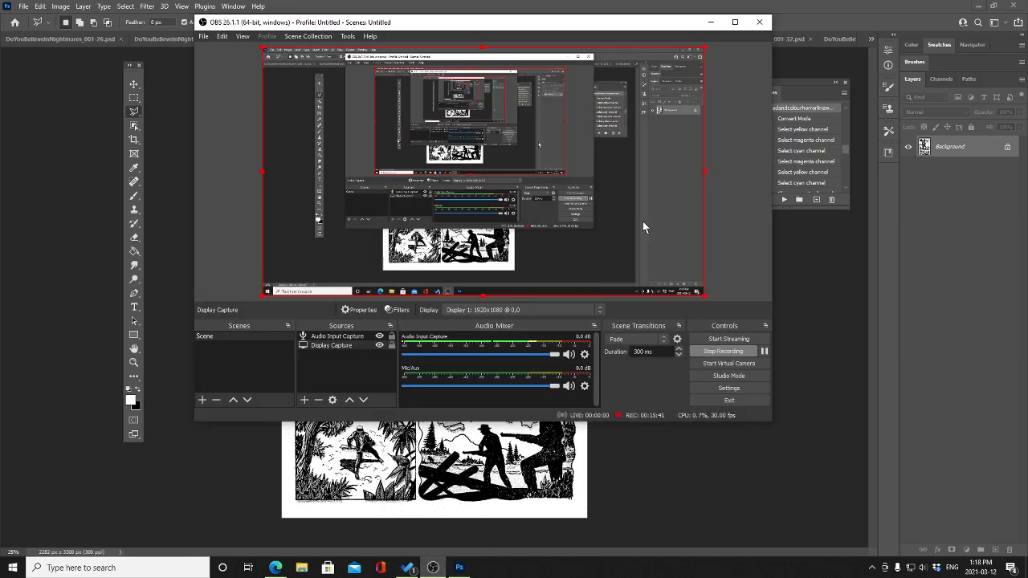